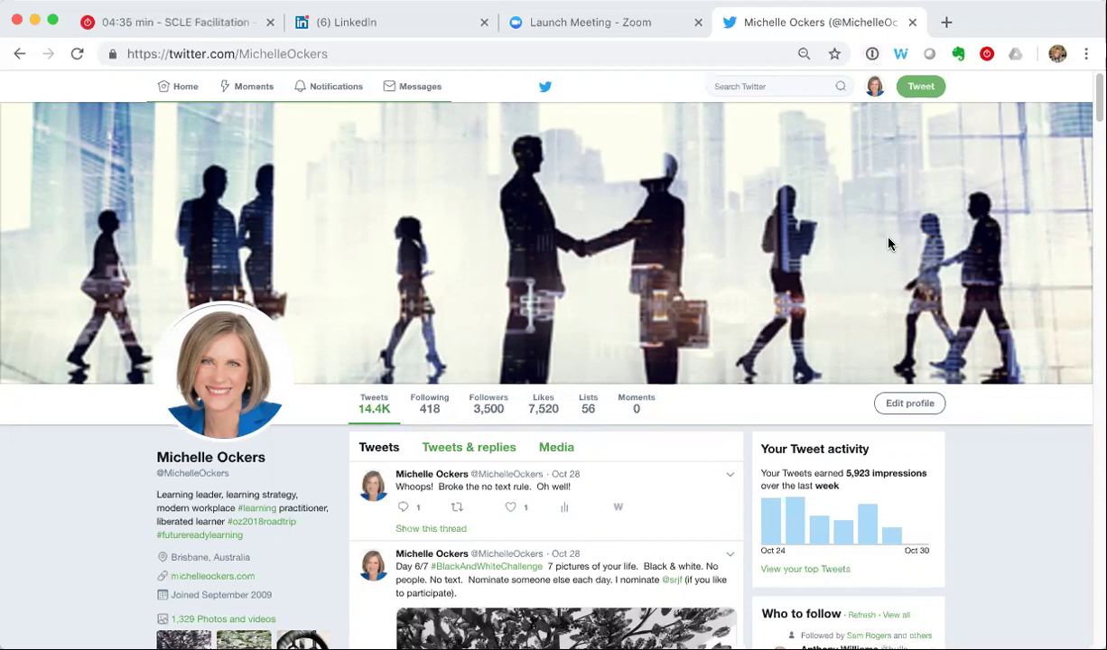
# Go to the account's Lists page and scroll through its subscribed lists.
pyautogui.click(875, 88)
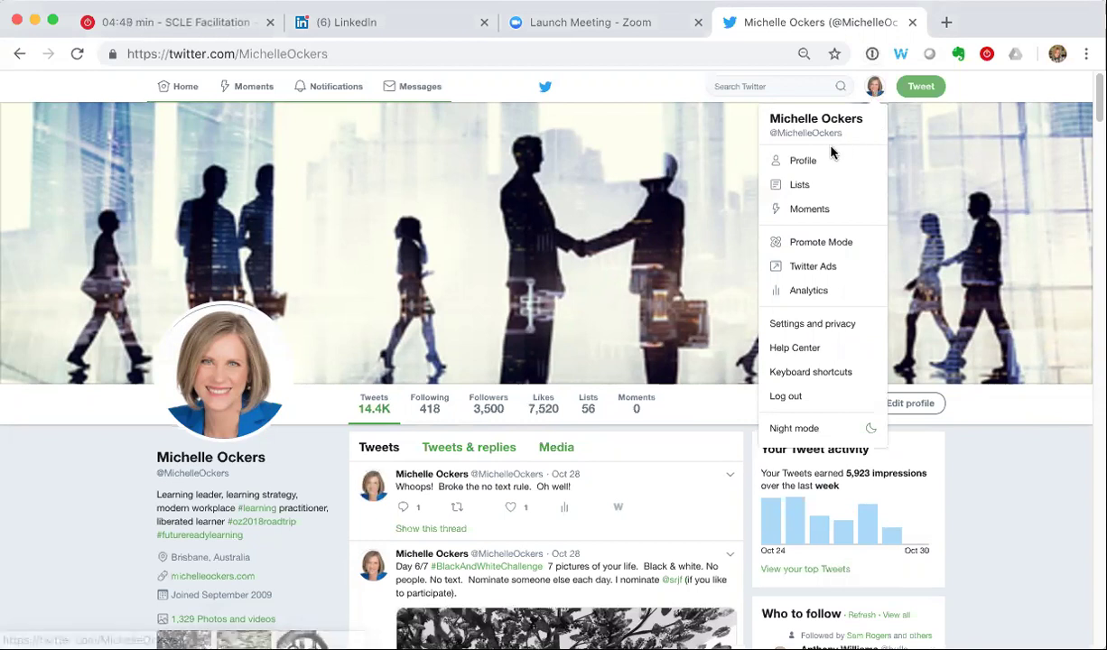
pyautogui.click(793, 187)
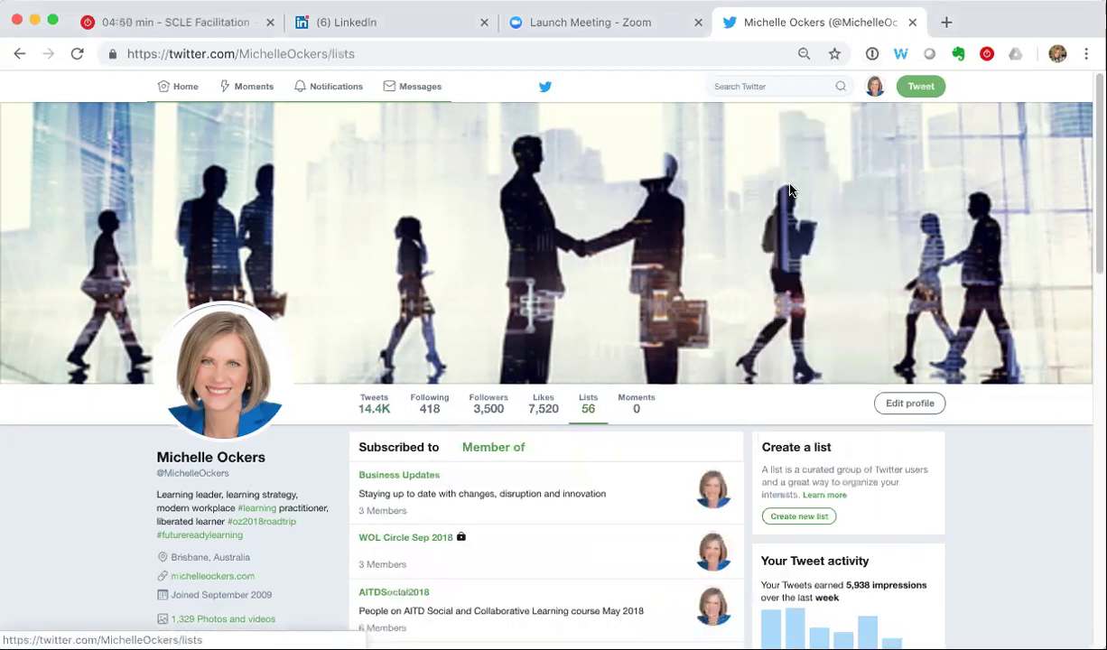
pyautogui.scroll(-4, 561, 490)
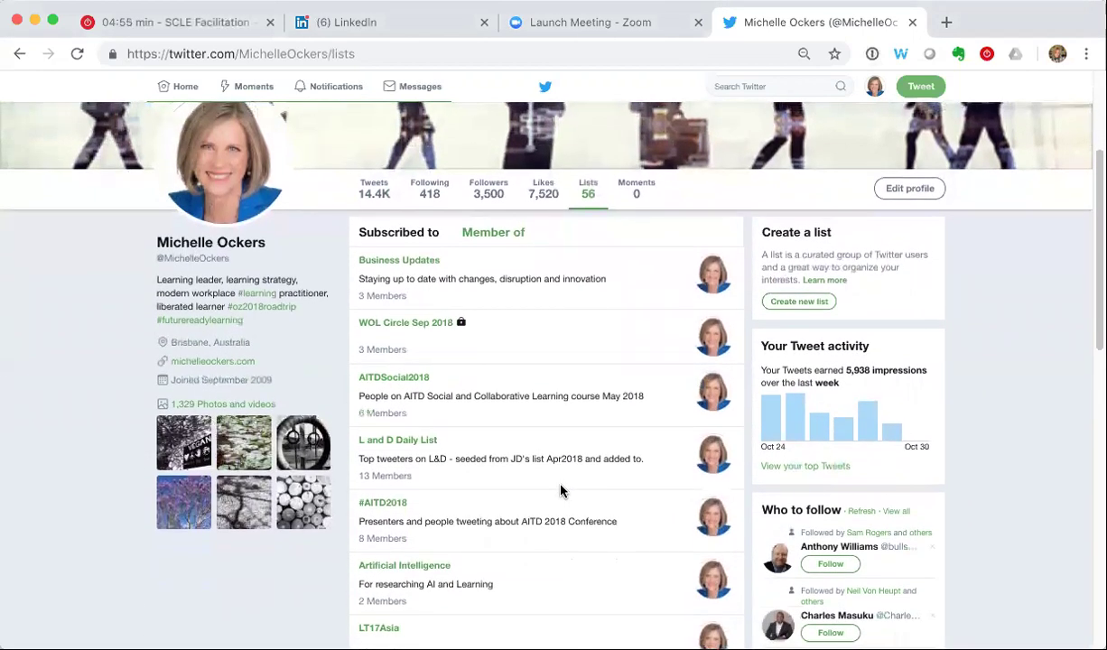
pyautogui.scroll(2, 561, 490)
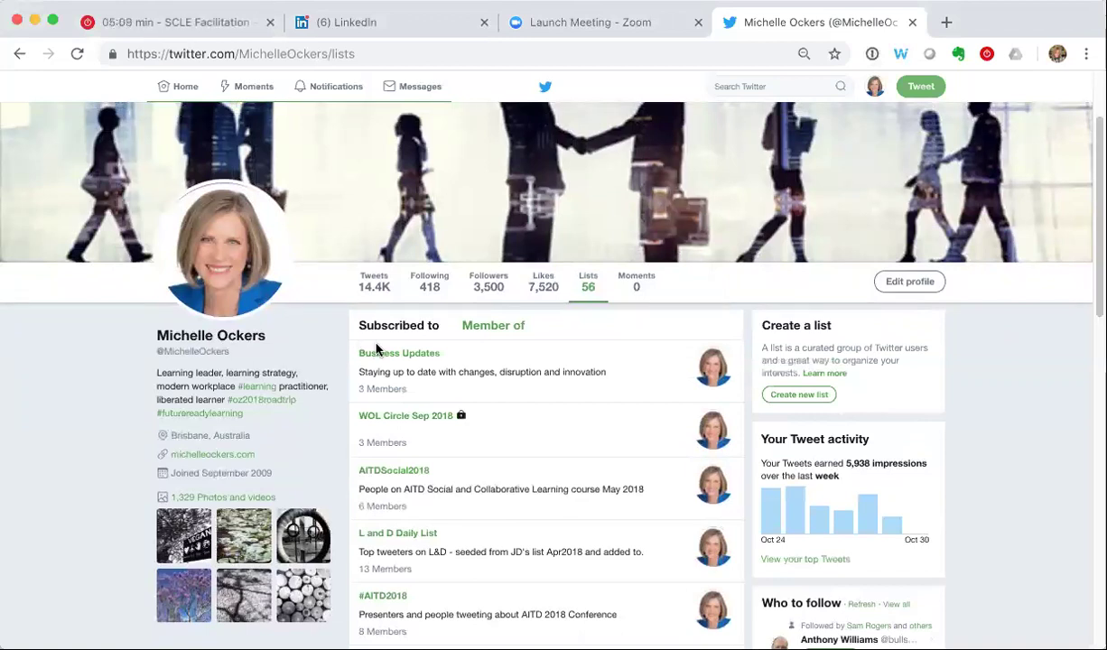
pyautogui.click(499, 330)
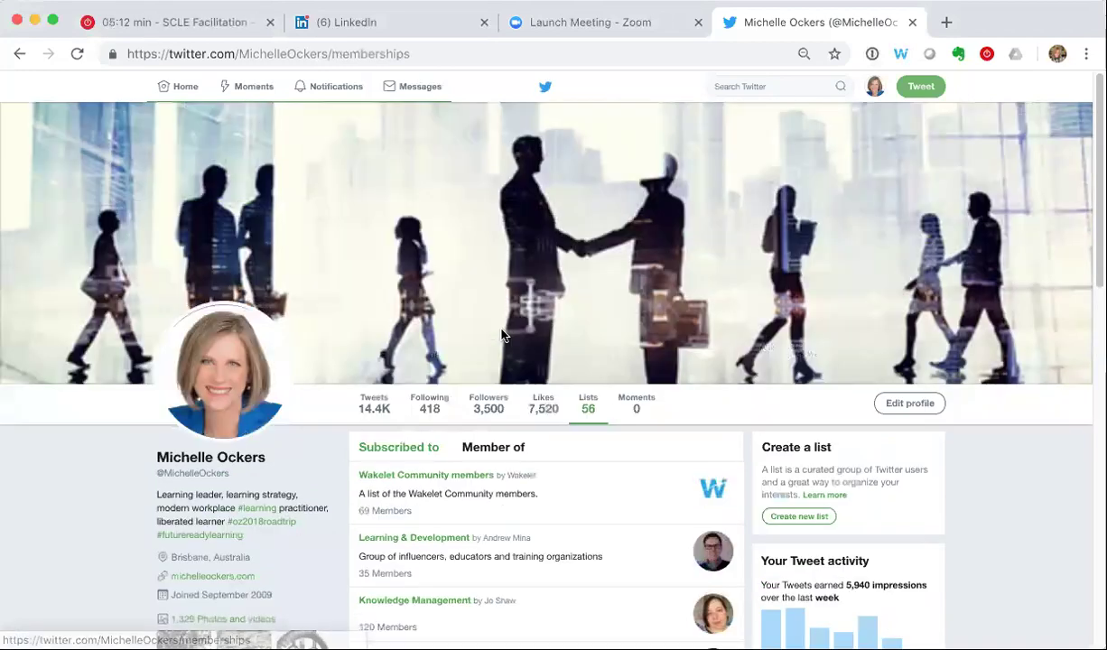
pyautogui.scroll(-3, 594, 482)
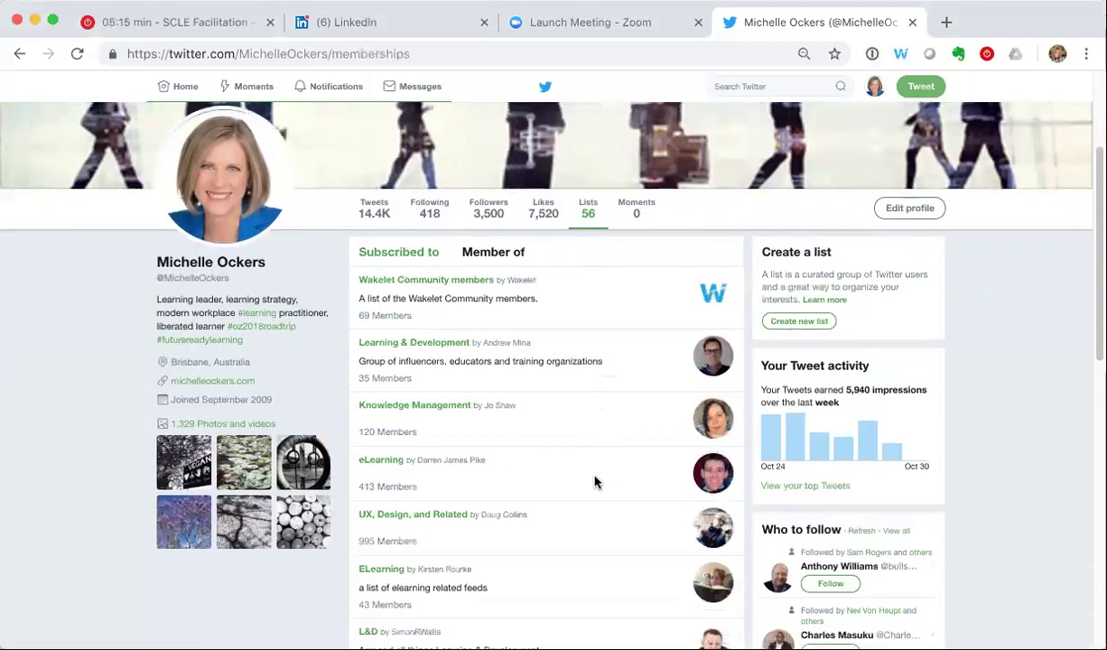
pyautogui.scroll(-2, 594, 482)
pyautogui.scroll(-2, 595, 481)
pyautogui.scroll(-2, 595, 482)
pyautogui.scroll(5, 595, 482)
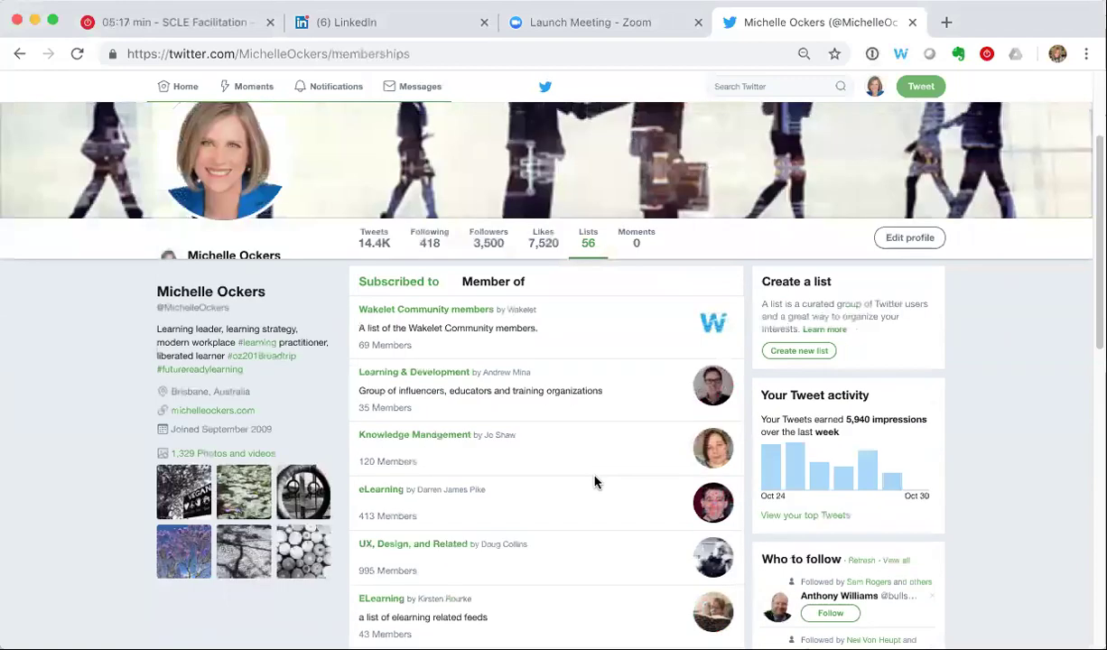
pyautogui.scroll(3, 594, 481)
pyautogui.click(415, 408)
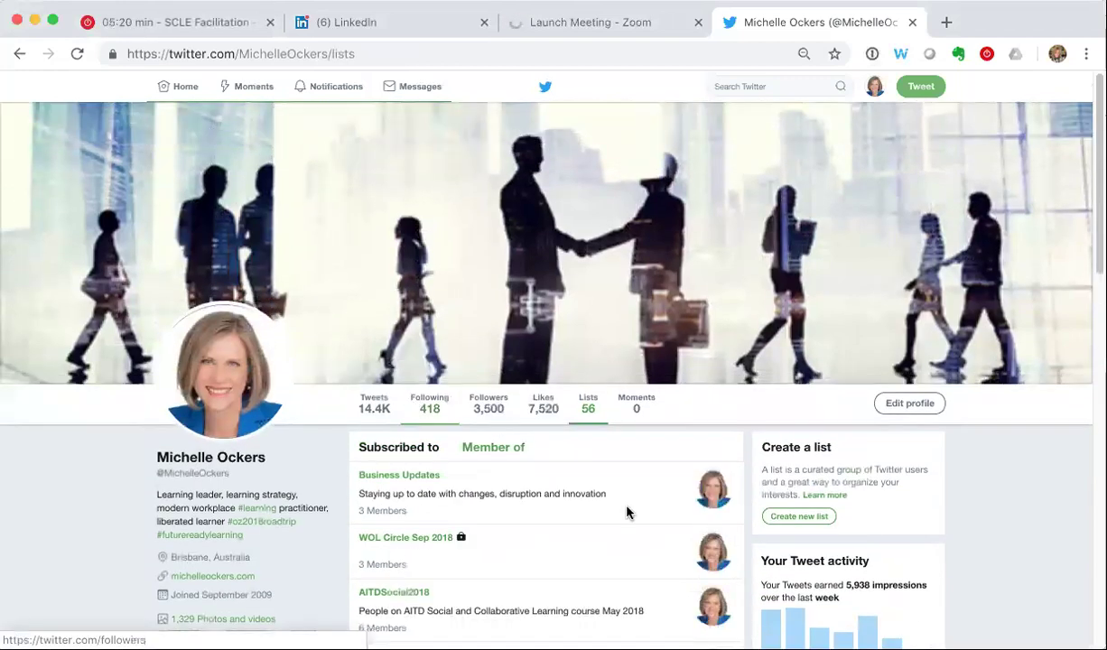
pyautogui.scroll(-2, 626, 511)
pyautogui.scroll(-1, 627, 512)
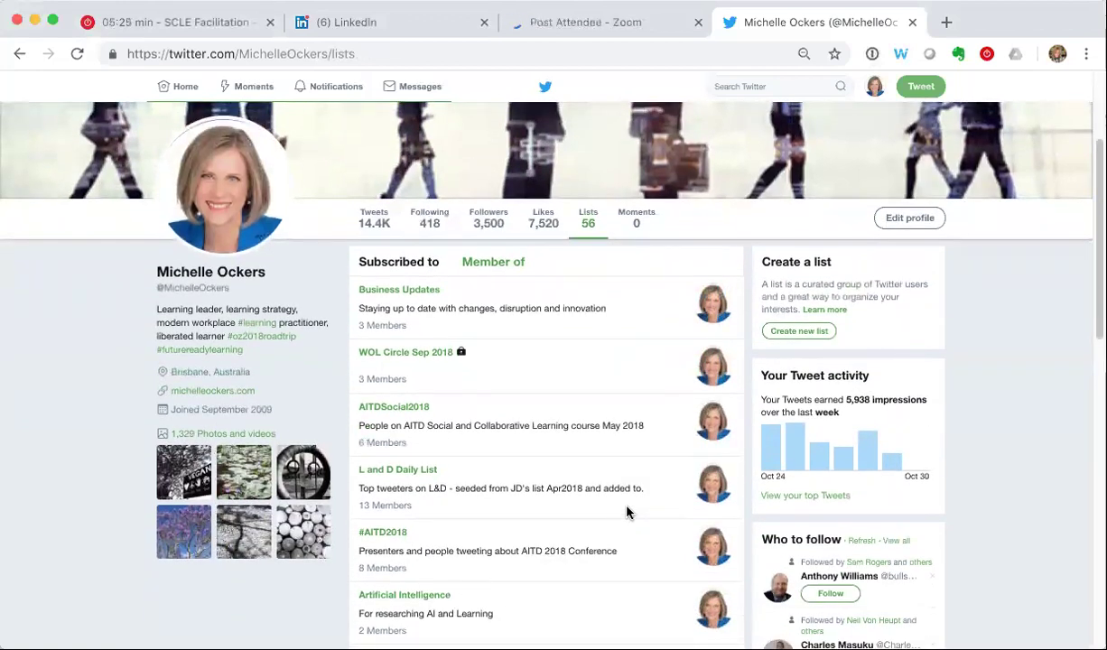
pyautogui.scroll(-3, 627, 513)
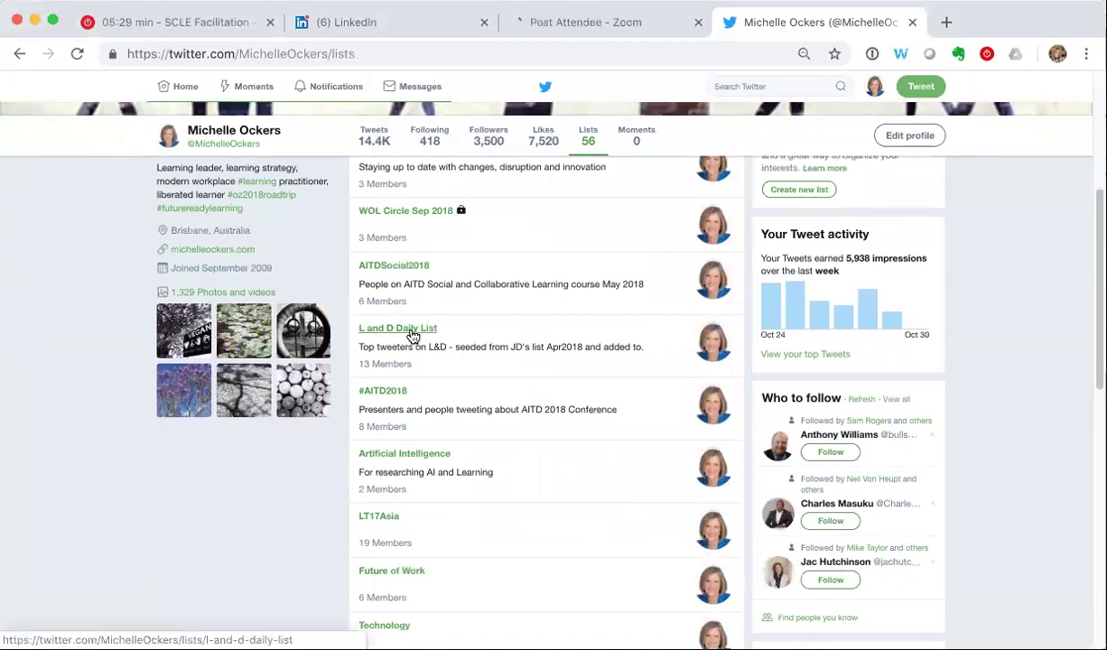
# Open the L and D Daily List and browse its 13 members, briefly checking its one subscriber.
pyautogui.click(413, 336)
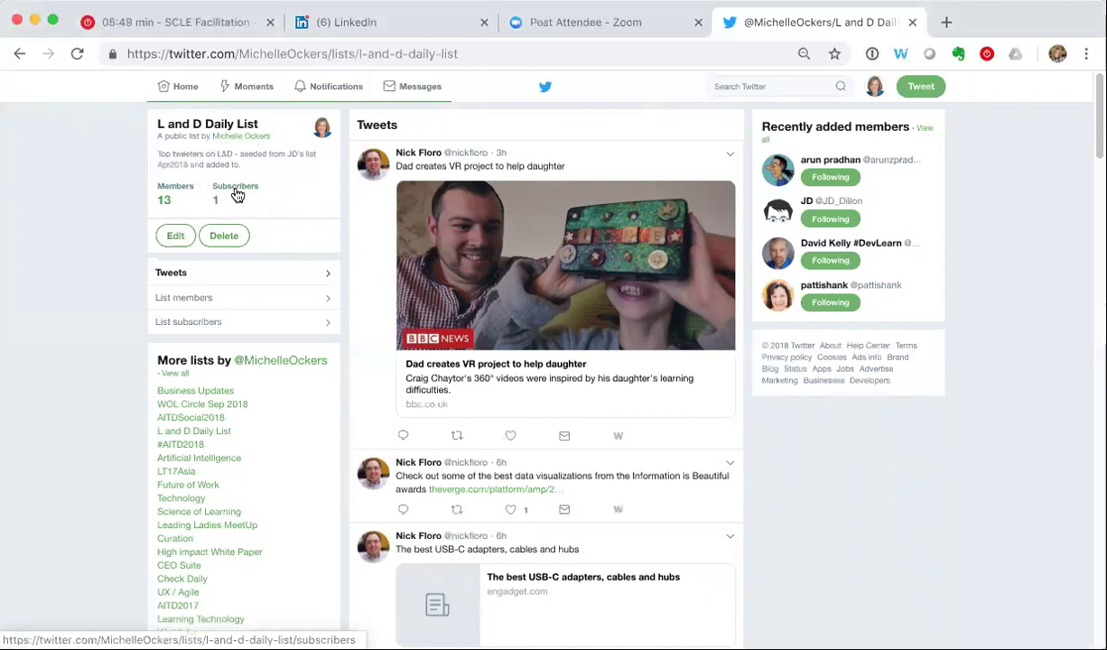
pyautogui.click(200, 298)
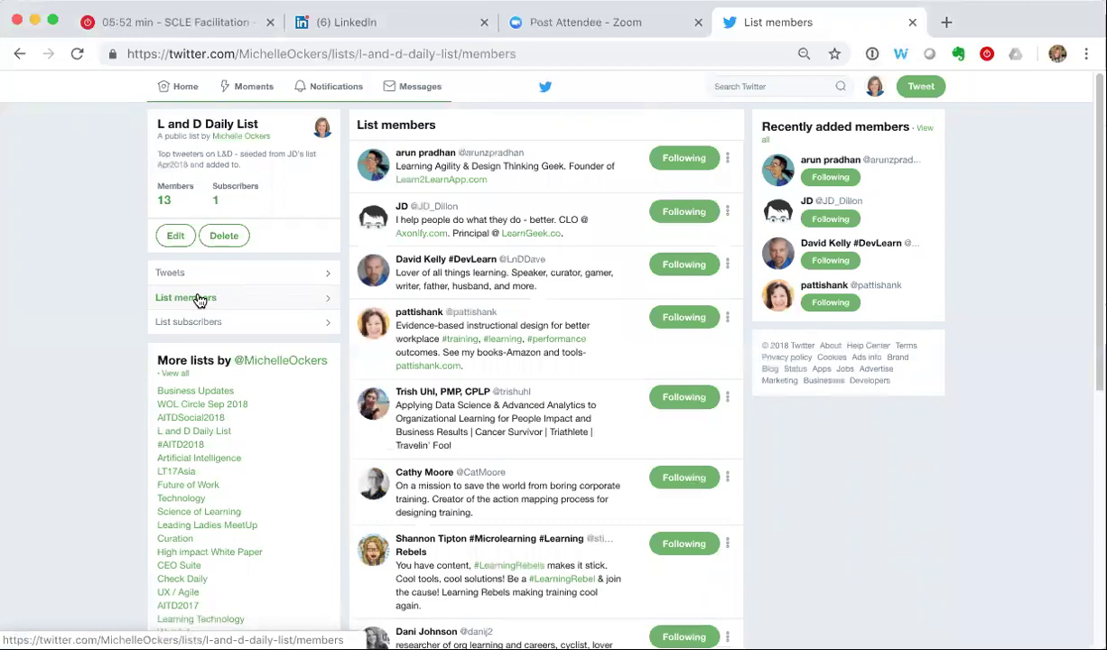
pyautogui.scroll(-5, 581, 394)
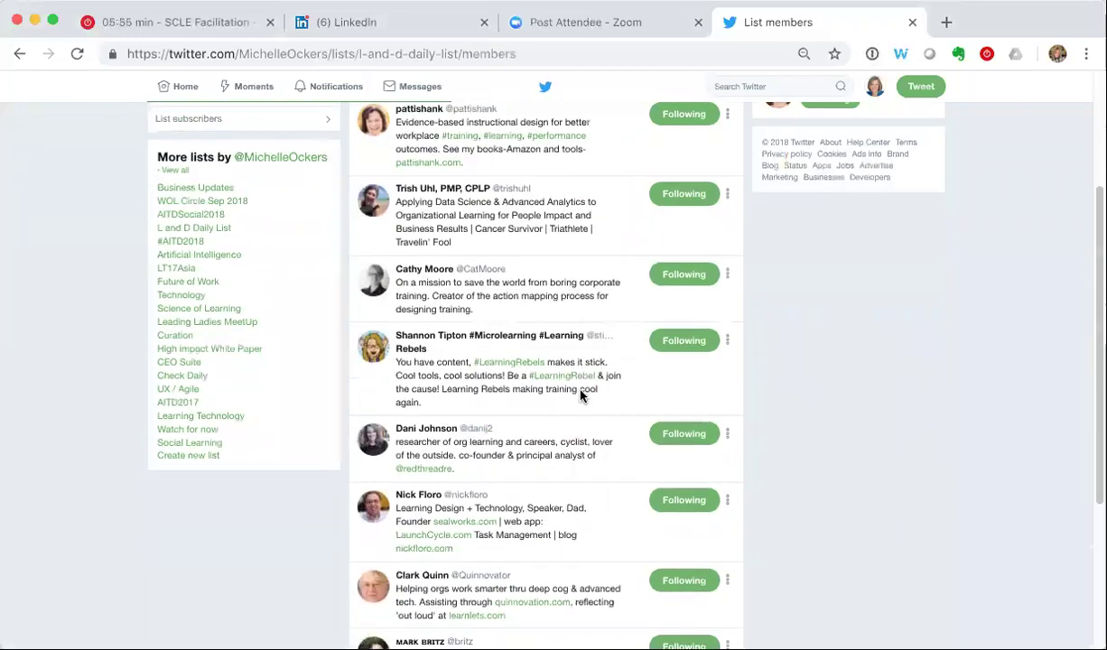
pyautogui.scroll(-3, 581, 395)
pyautogui.scroll(-1, 581, 395)
pyautogui.scroll(-2, 581, 395)
pyautogui.scroll(2, 581, 395)
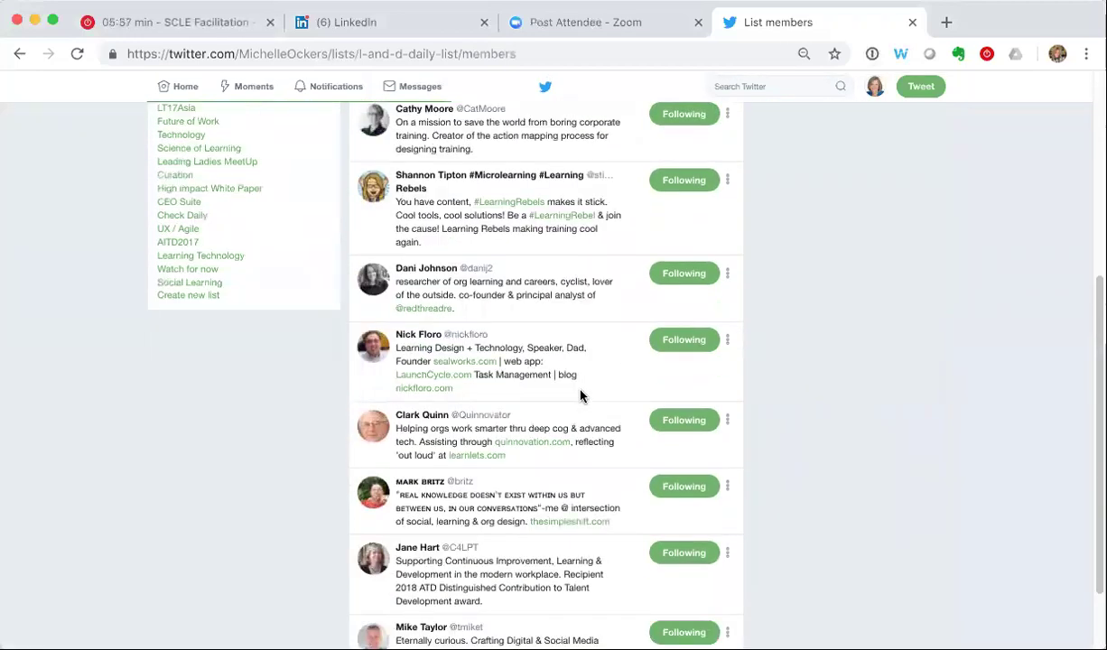
pyautogui.scroll(5, 580, 394)
pyautogui.scroll(3, 498, 367)
pyautogui.click(186, 325)
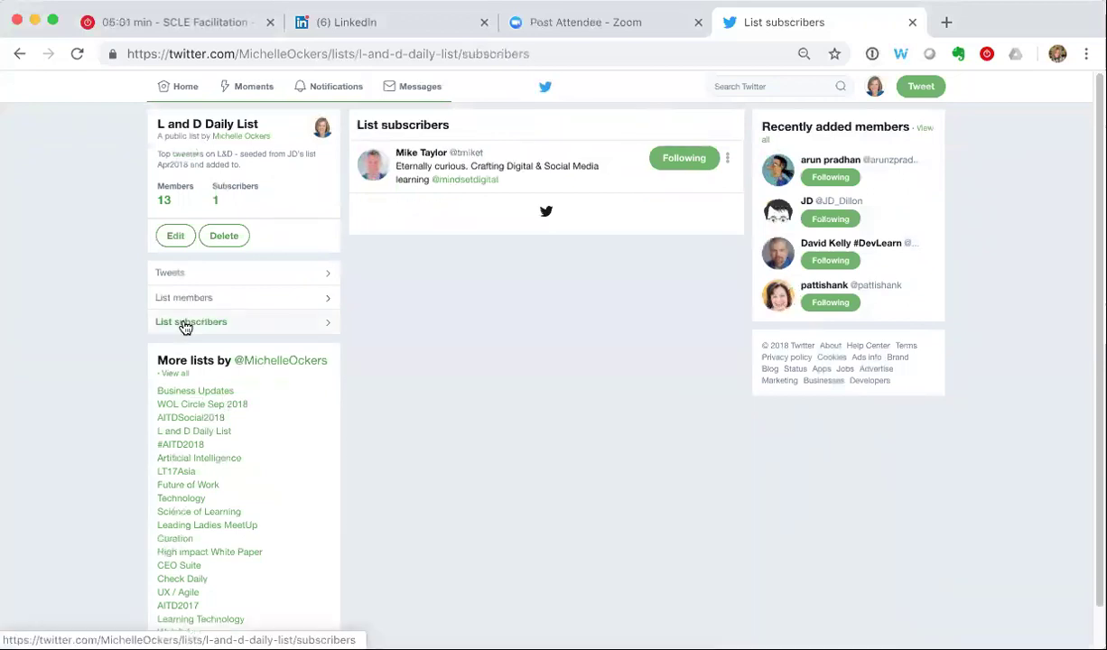
pyautogui.click(195, 302)
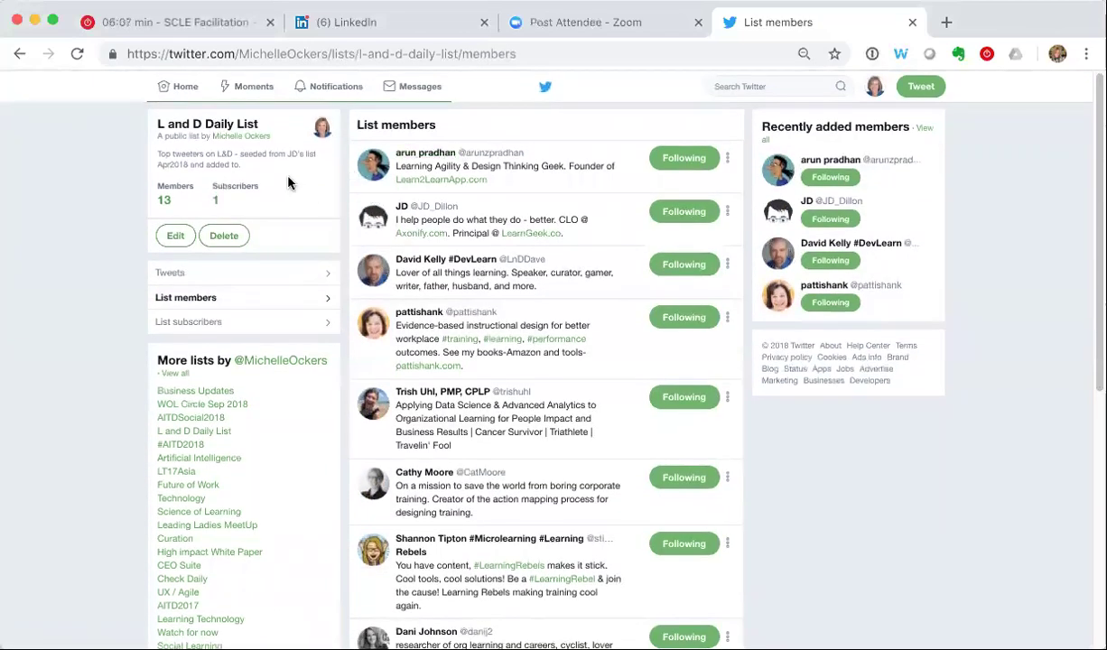
# Switch the L and D Daily List to its tweets timeline.
pyautogui.click(163, 282)
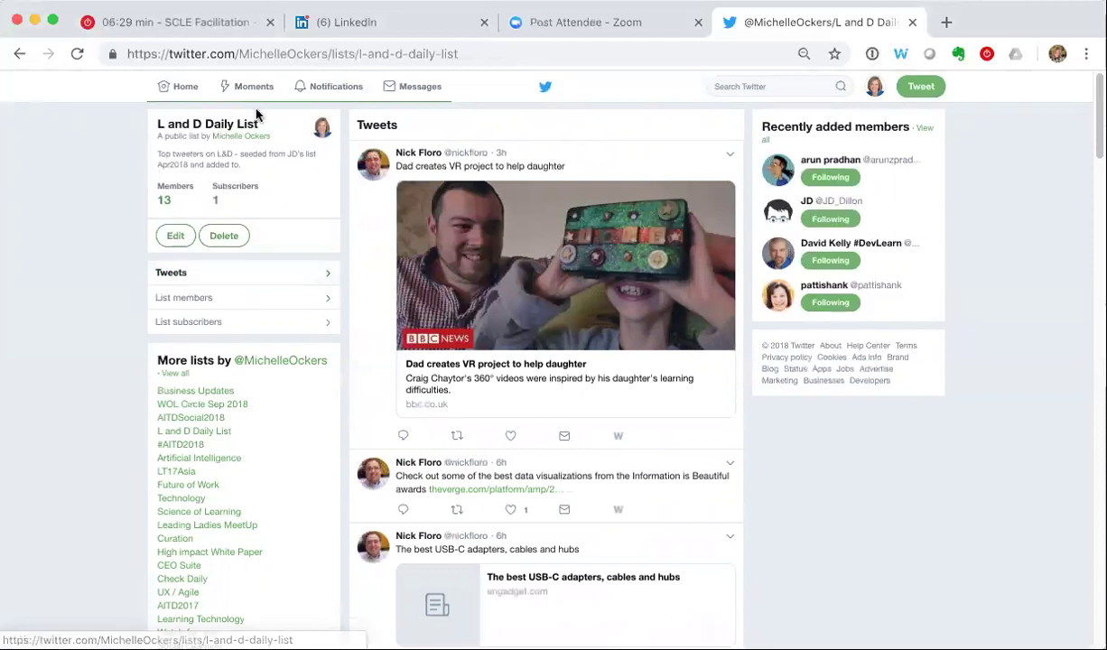
pyautogui.scroll(1, 235, 110)
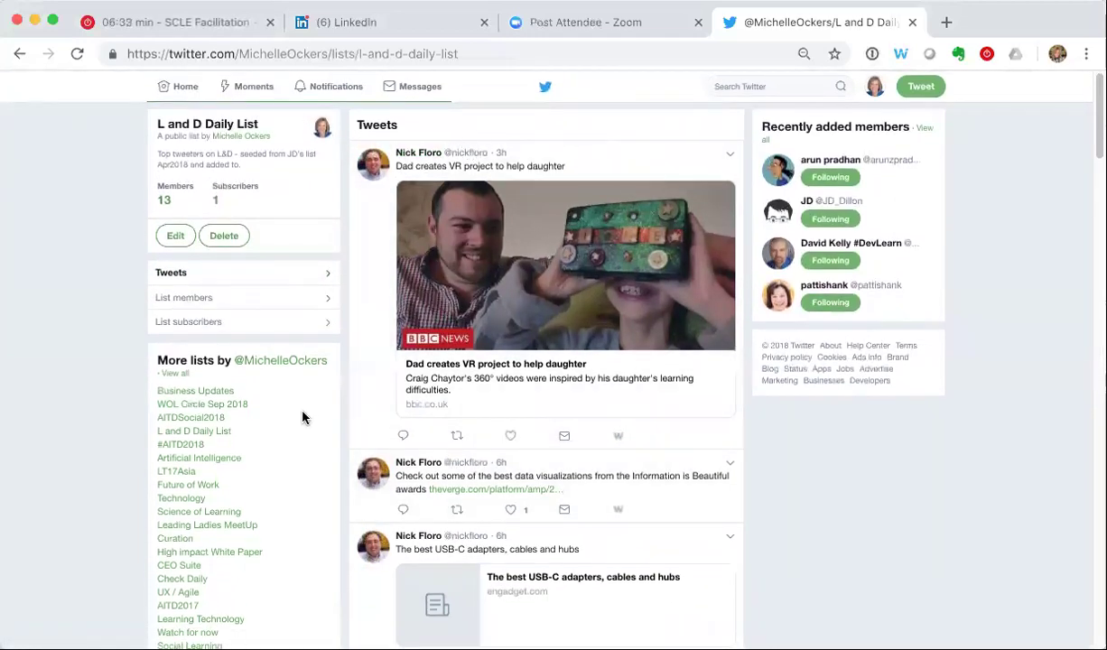
# Open the Science of Learning list and scroll through its tweets.
pyautogui.click(198, 513)
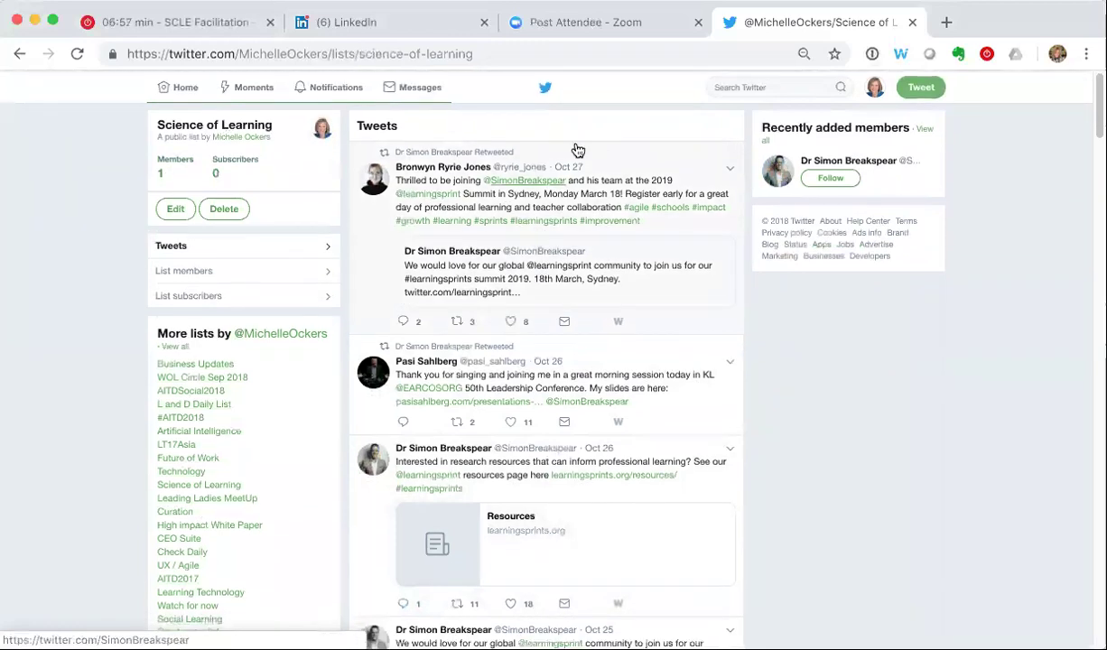
pyautogui.scroll(-1, 560, 145)
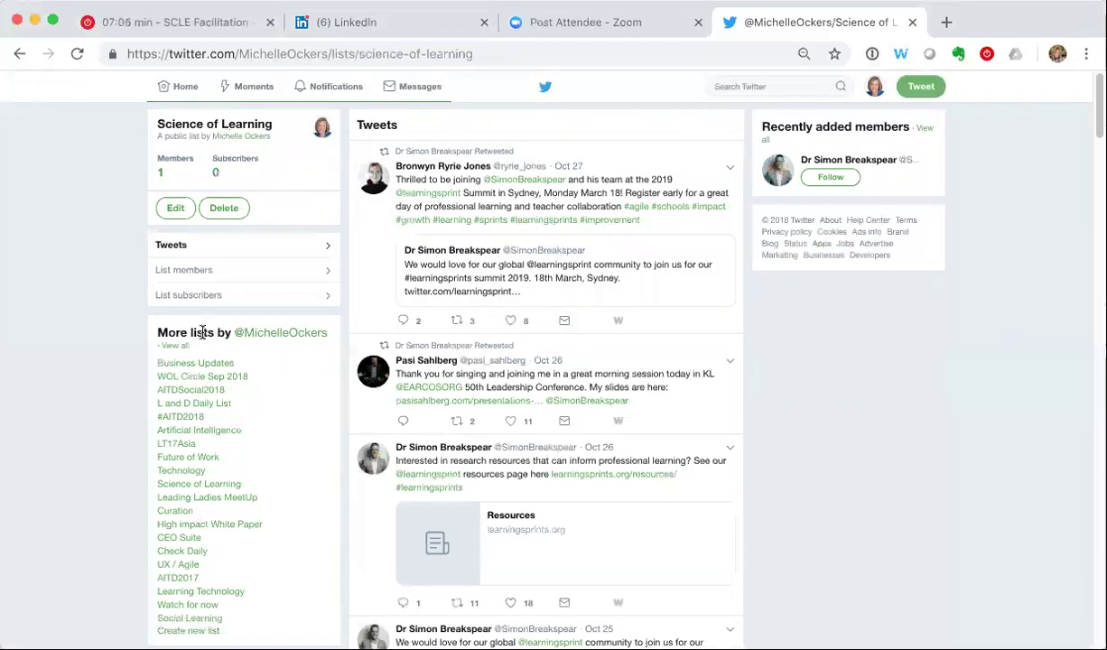
pyautogui.scroll(-2, 202, 332)
pyautogui.scroll(-2, 204, 335)
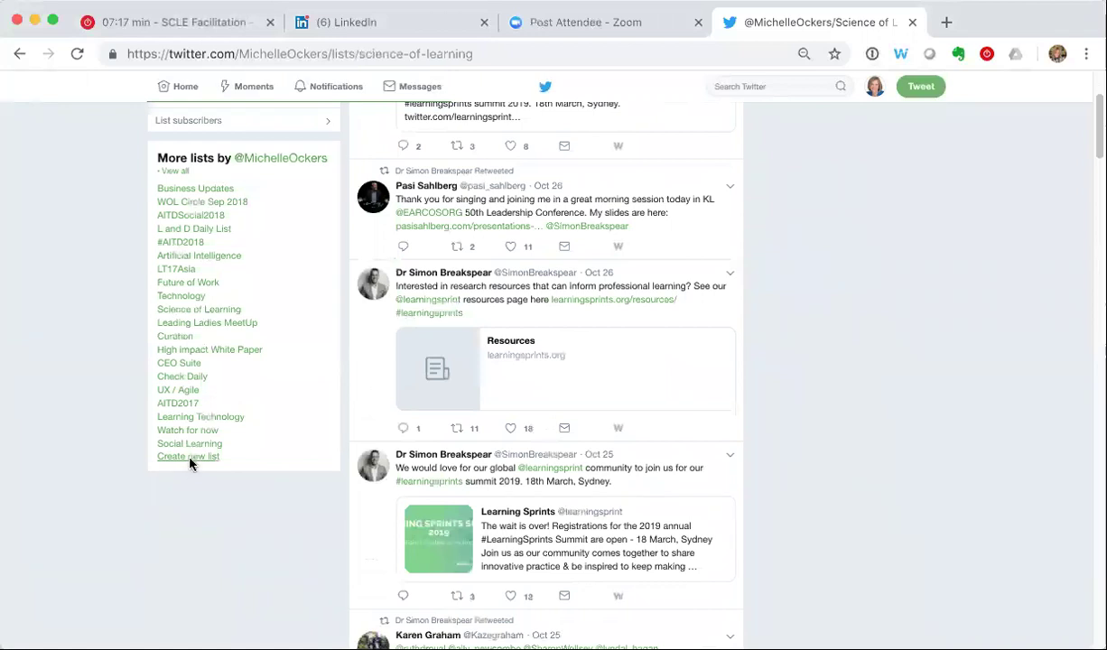
# Create a public list named Demonstration, described 'To show how lists work'.
pyautogui.click(189, 458)
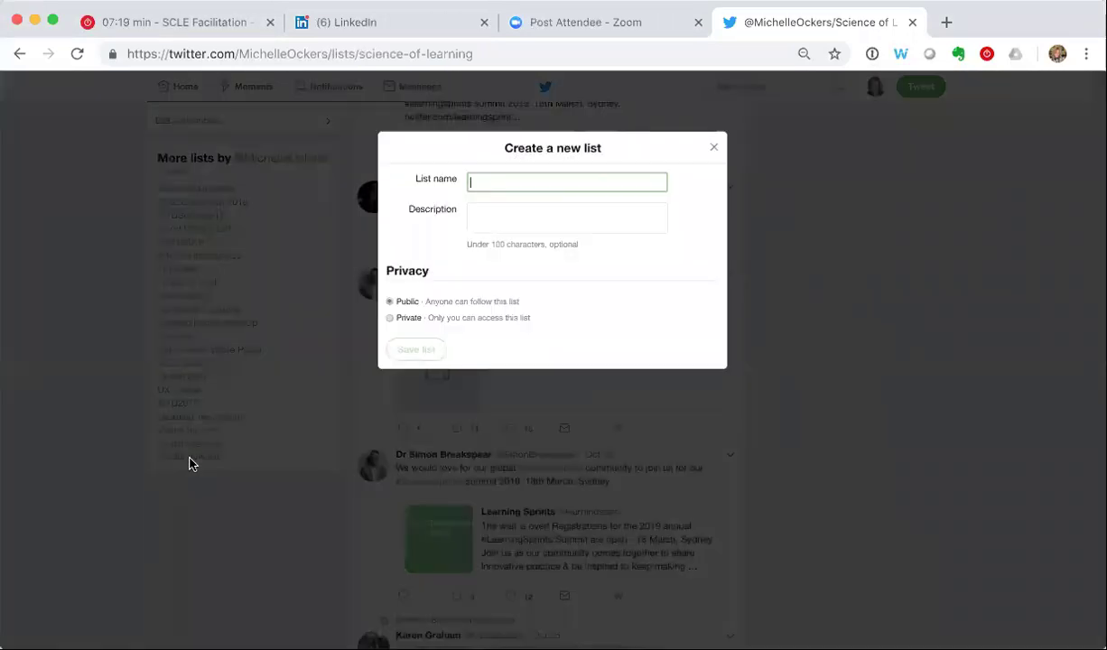
pyautogui.write('Demonstra')
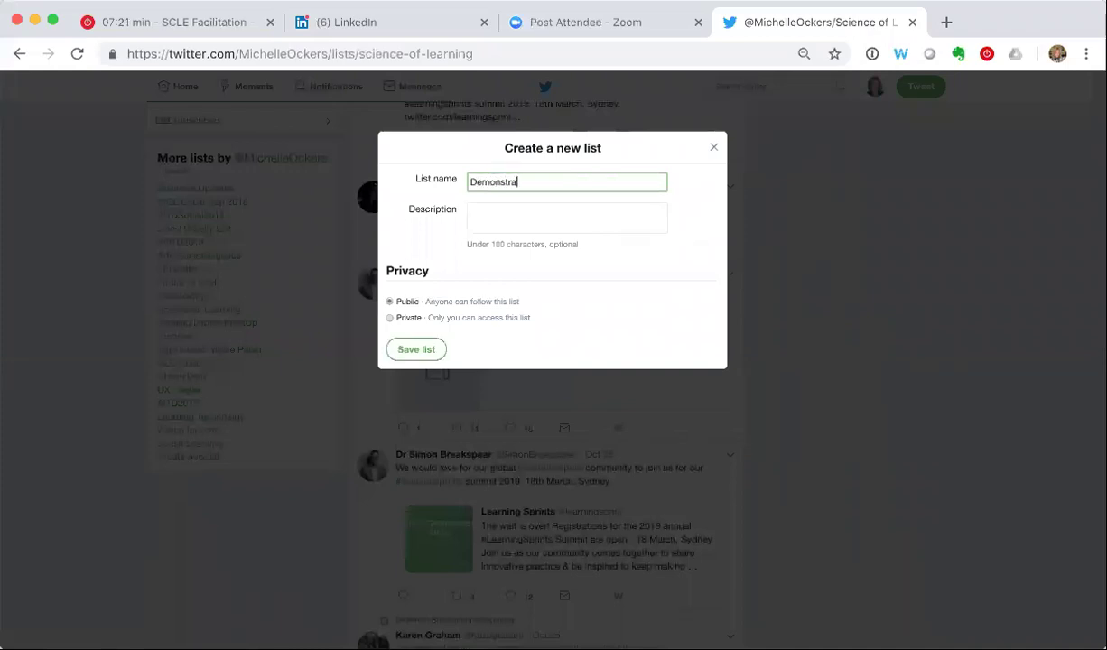
pyautogui.write('tion')
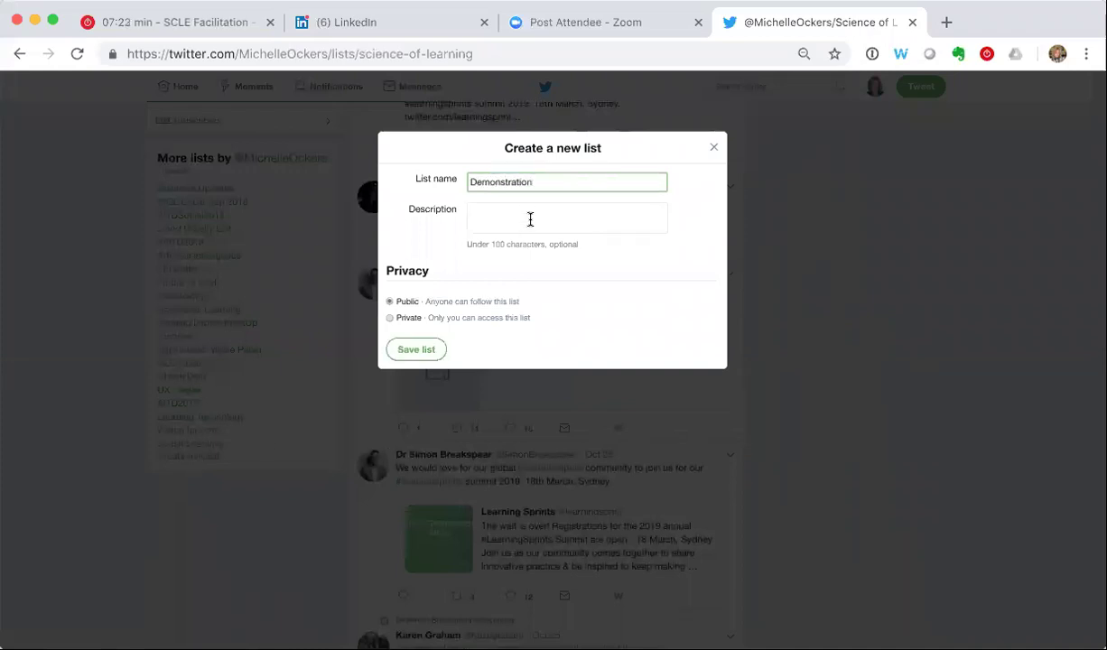
pyautogui.click(530, 220)
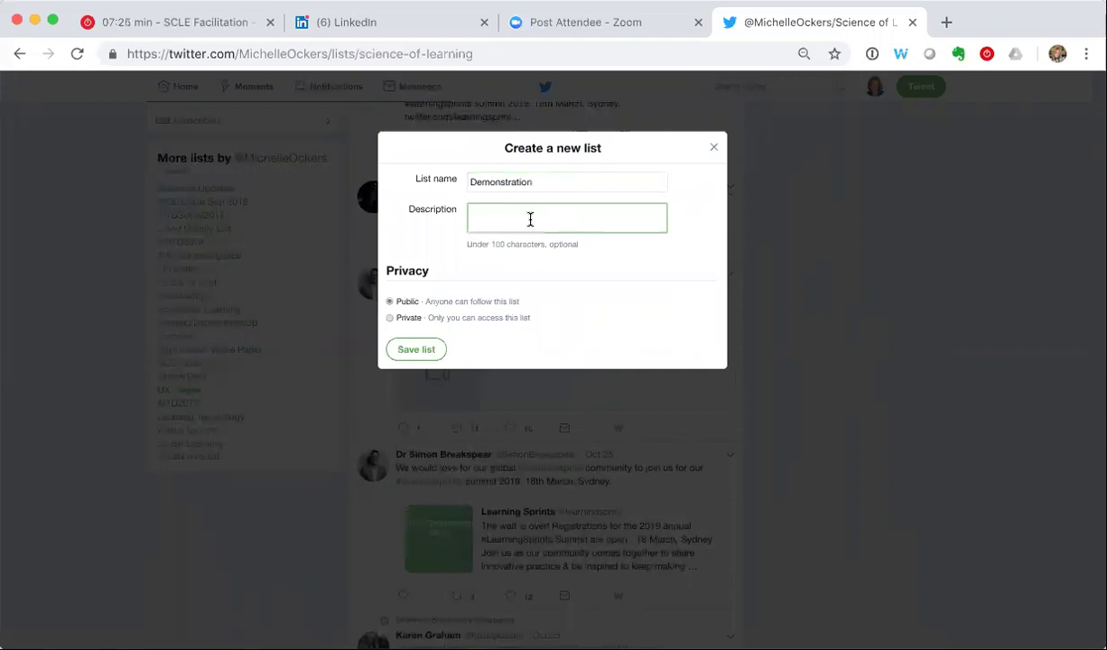
pyautogui.write('To')
pyautogui.write(' show how lists work')
pyautogui.click(389, 319)
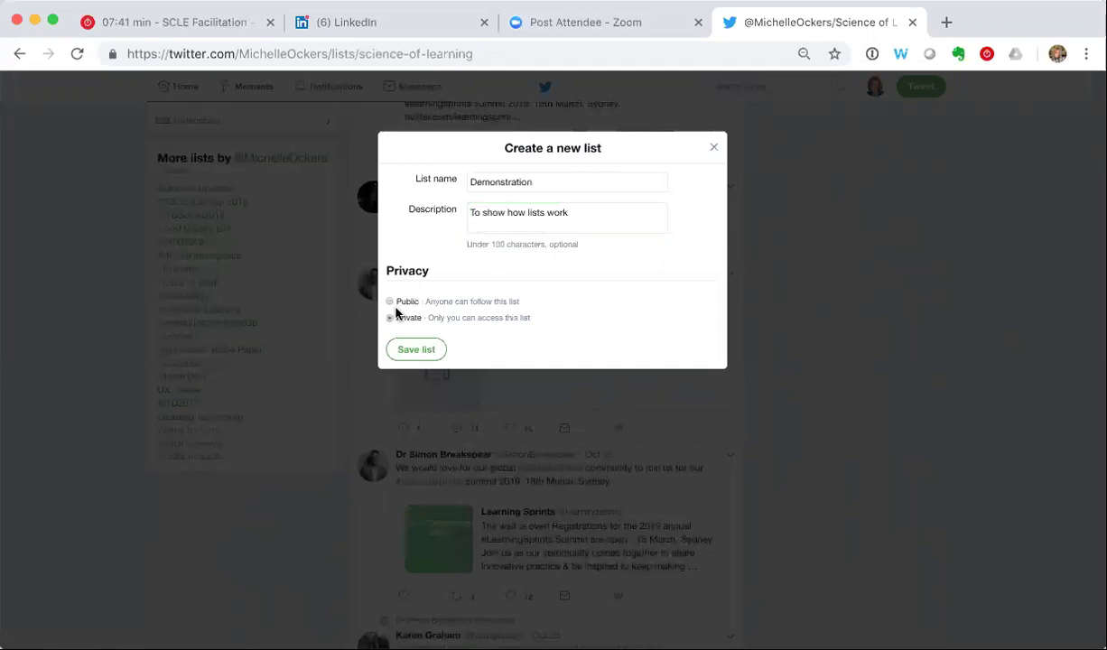
pyautogui.click(392, 304)
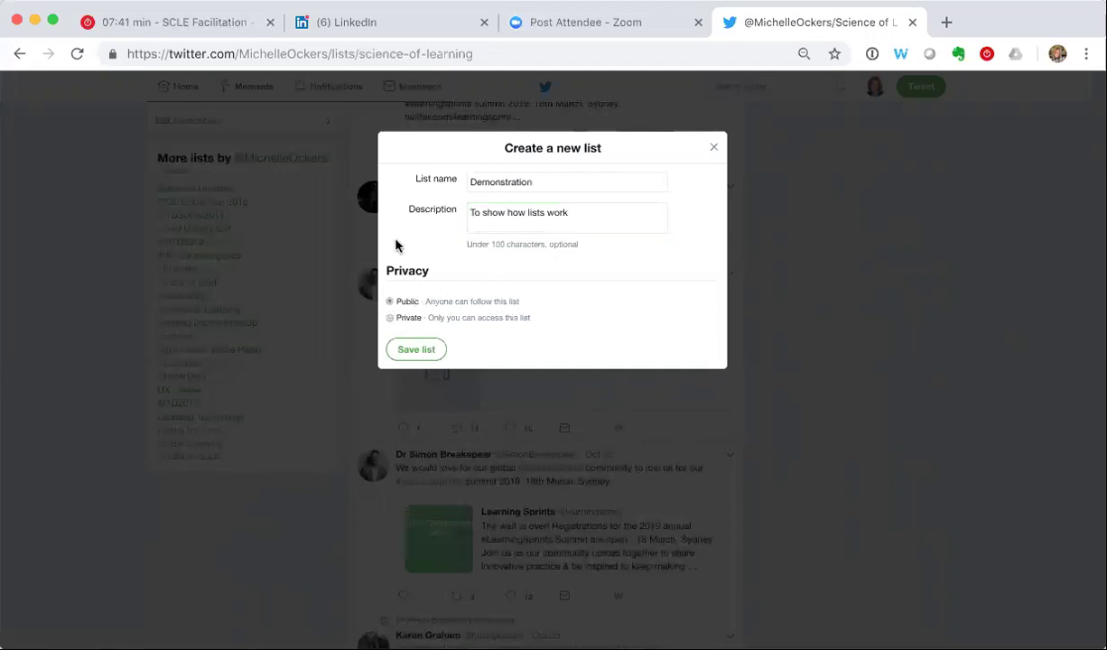
pyautogui.click(412, 352)
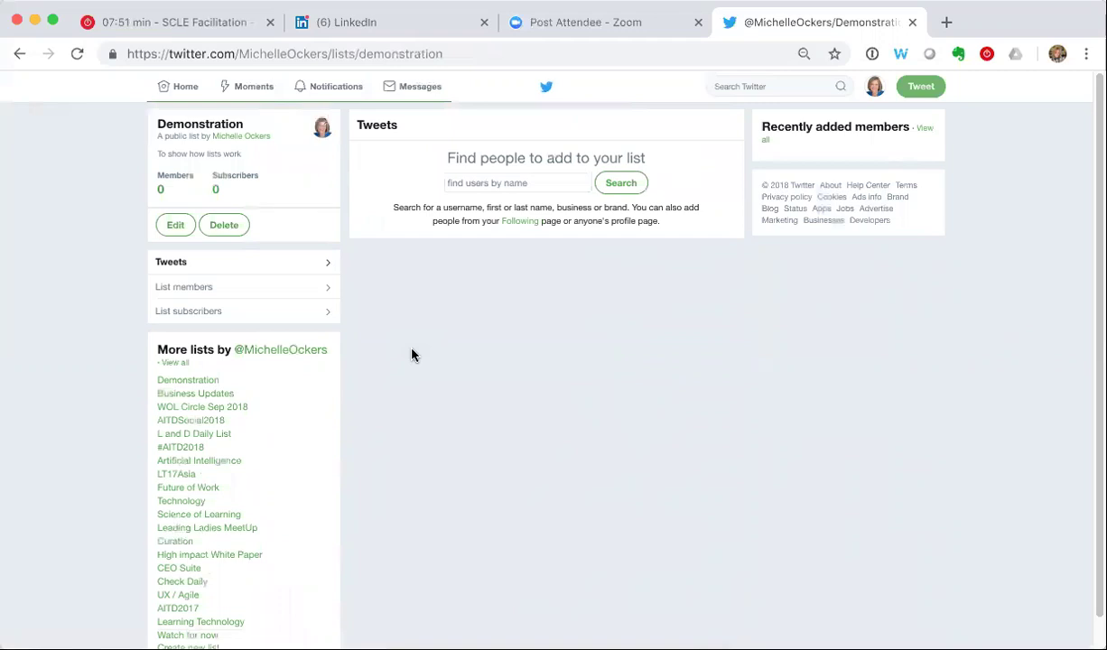
pyautogui.click(514, 183)
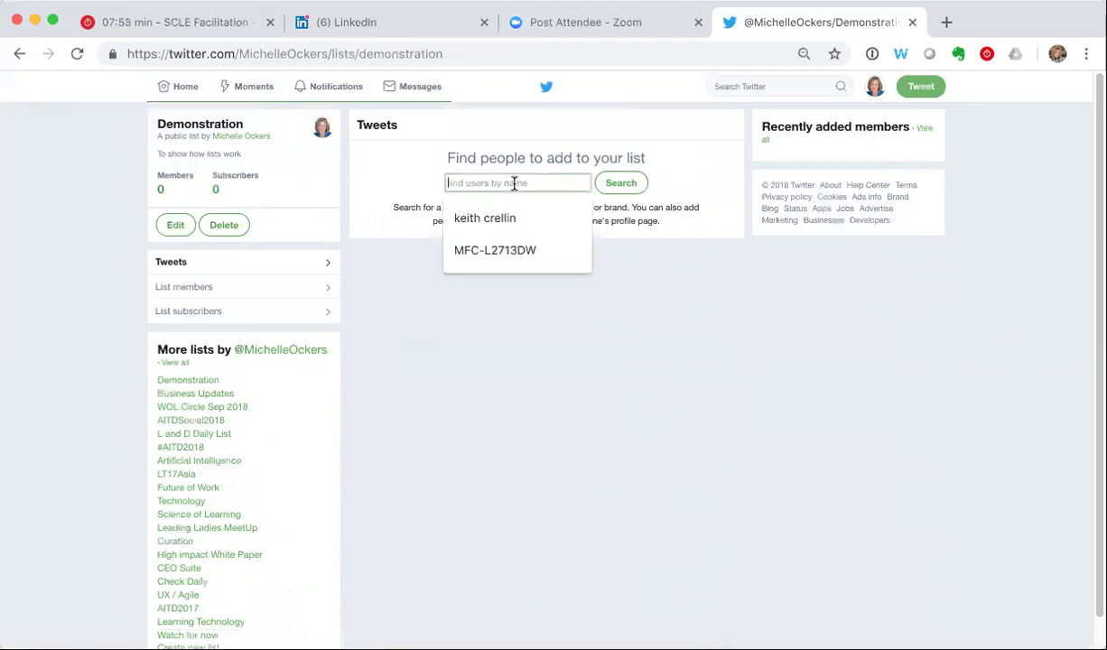
pyautogui.write('@i')
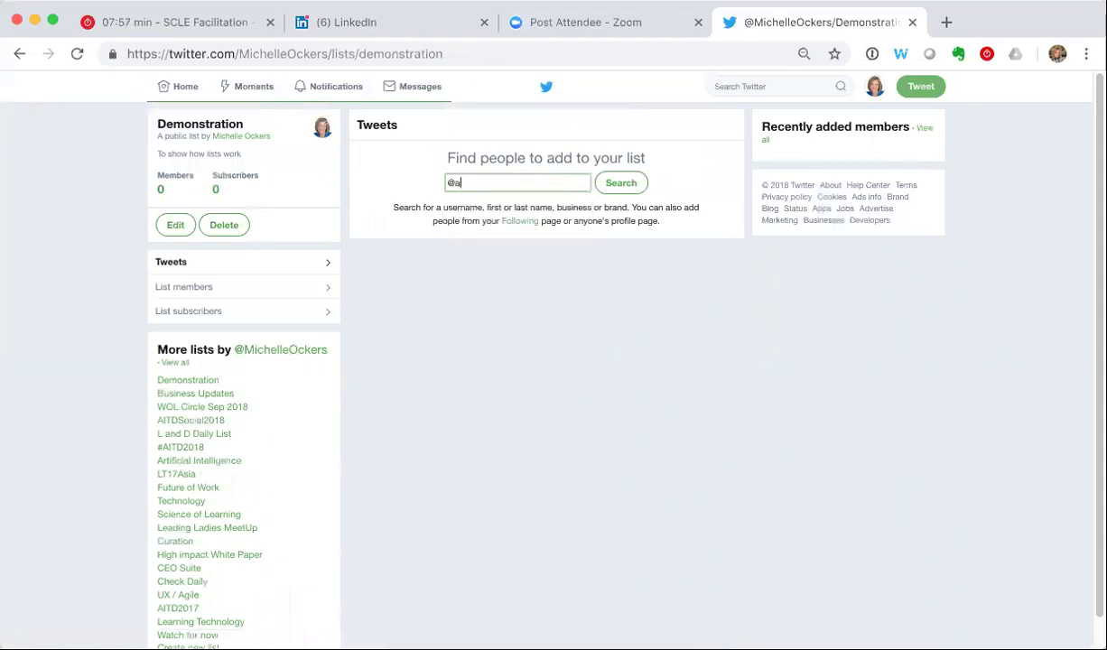
pyautogui.write('itd1')
pyautogui.click(620, 185)
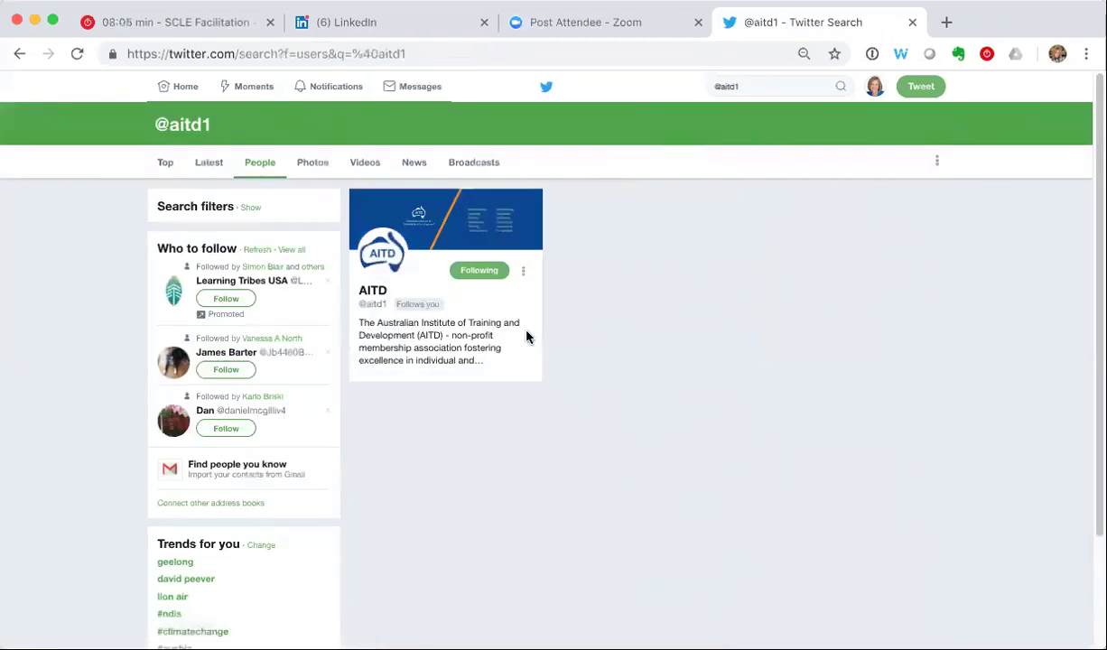
pyautogui.click(523, 273)
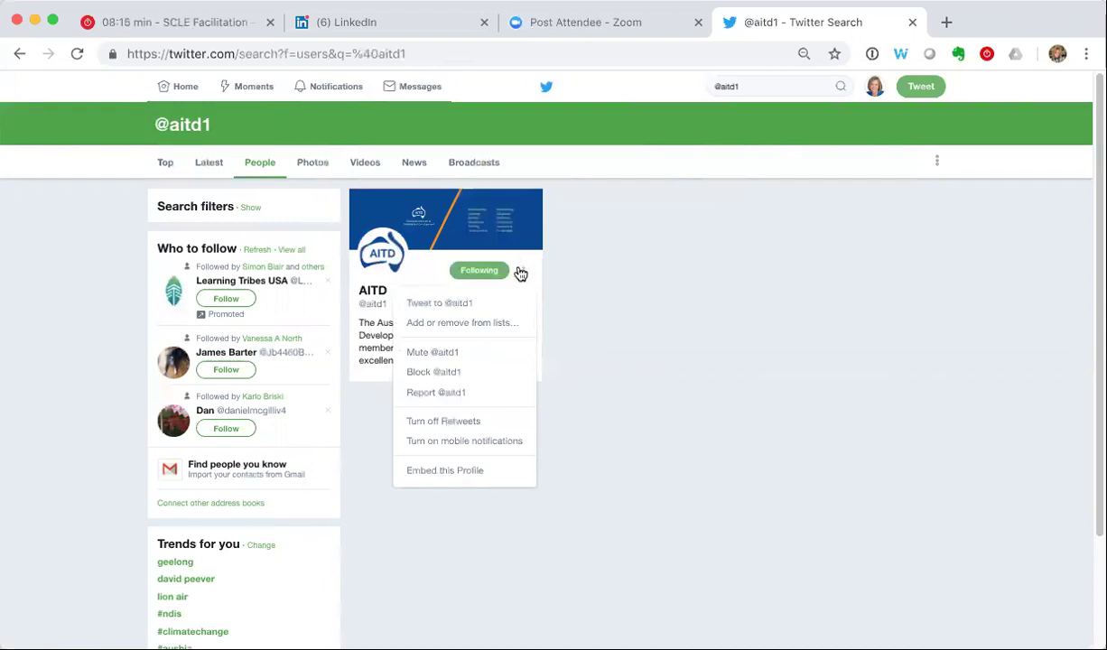
# Add AITD to the Demonstration list and return to the list, now showing 1 member.
pyautogui.click(470, 329)
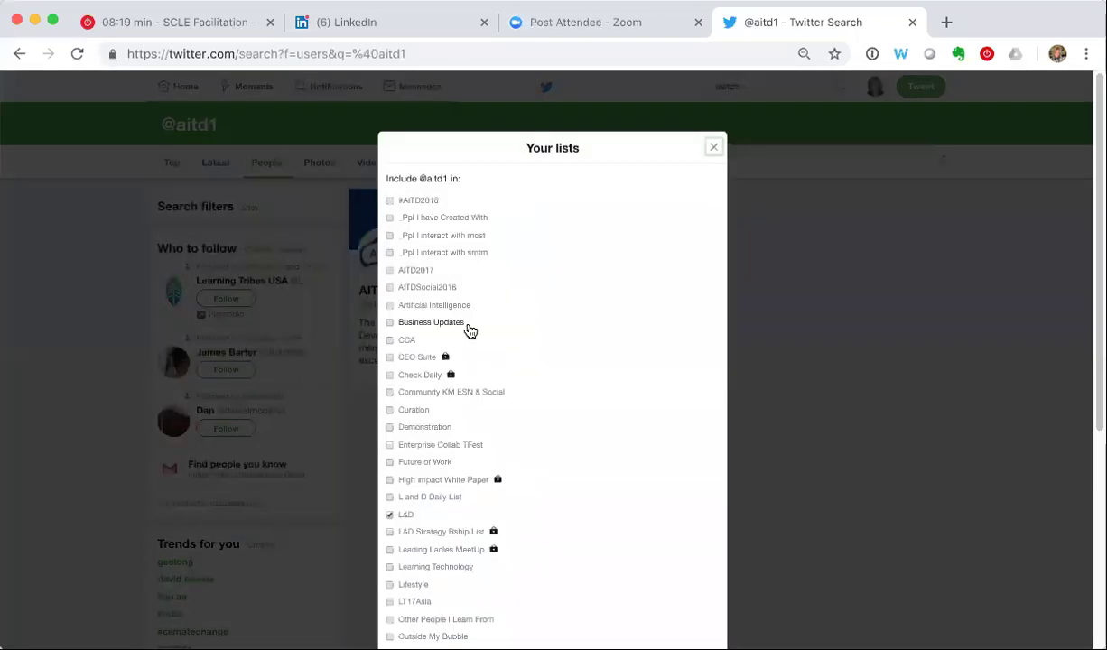
pyautogui.scroll(-2, 588, 381)
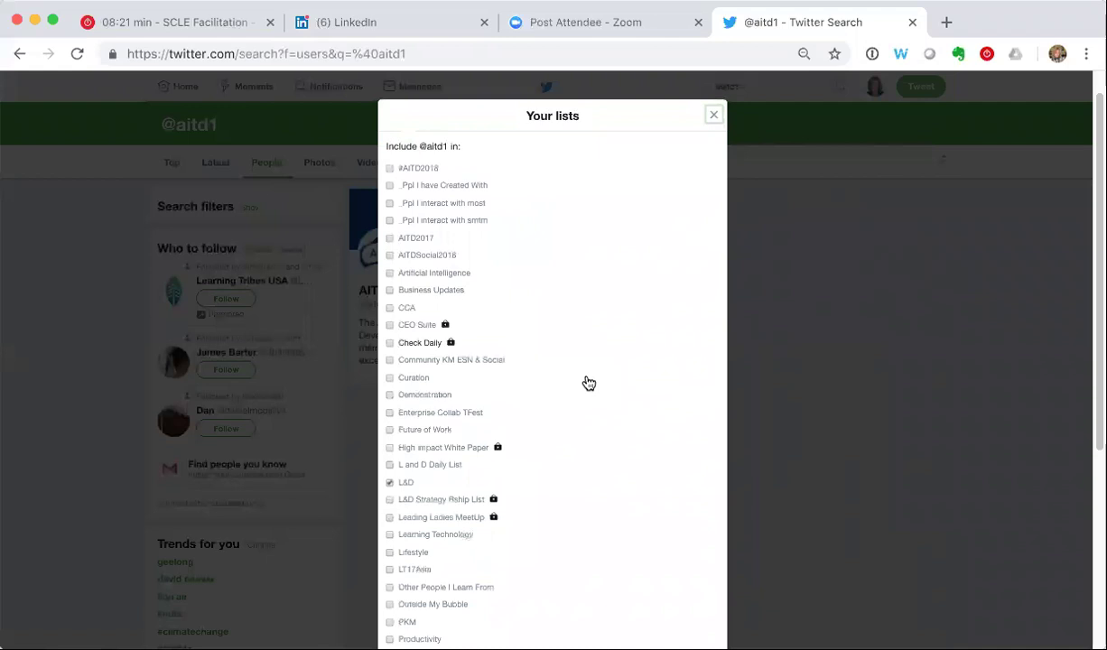
pyautogui.scroll(-2, 588, 381)
pyautogui.scroll(-2, 588, 381)
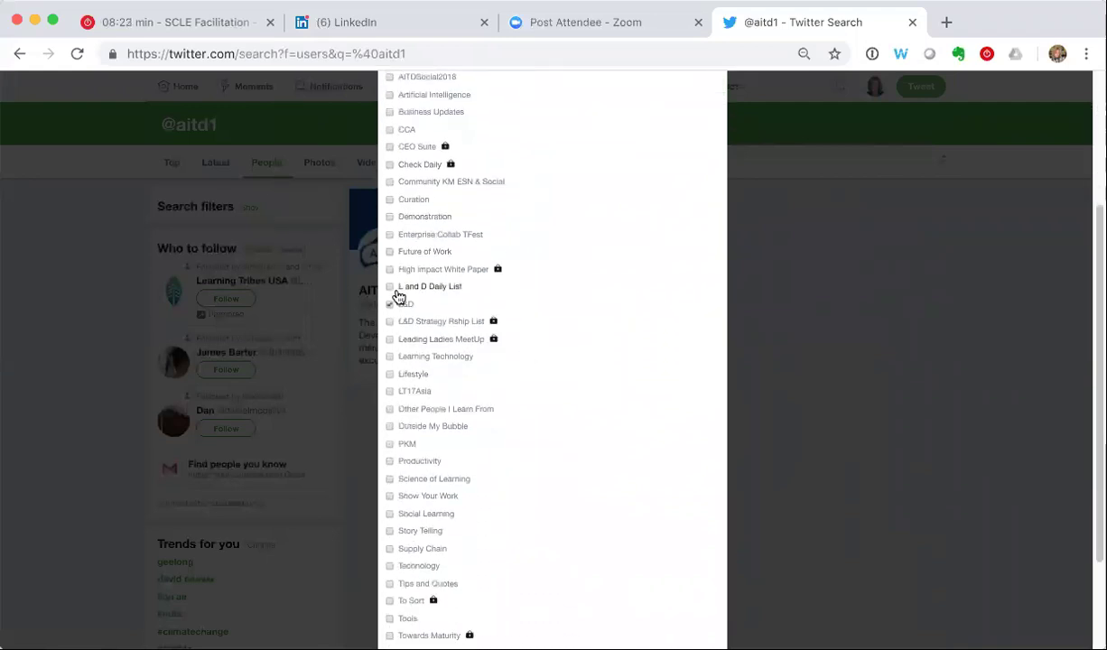
pyautogui.scroll(3, 561, 272)
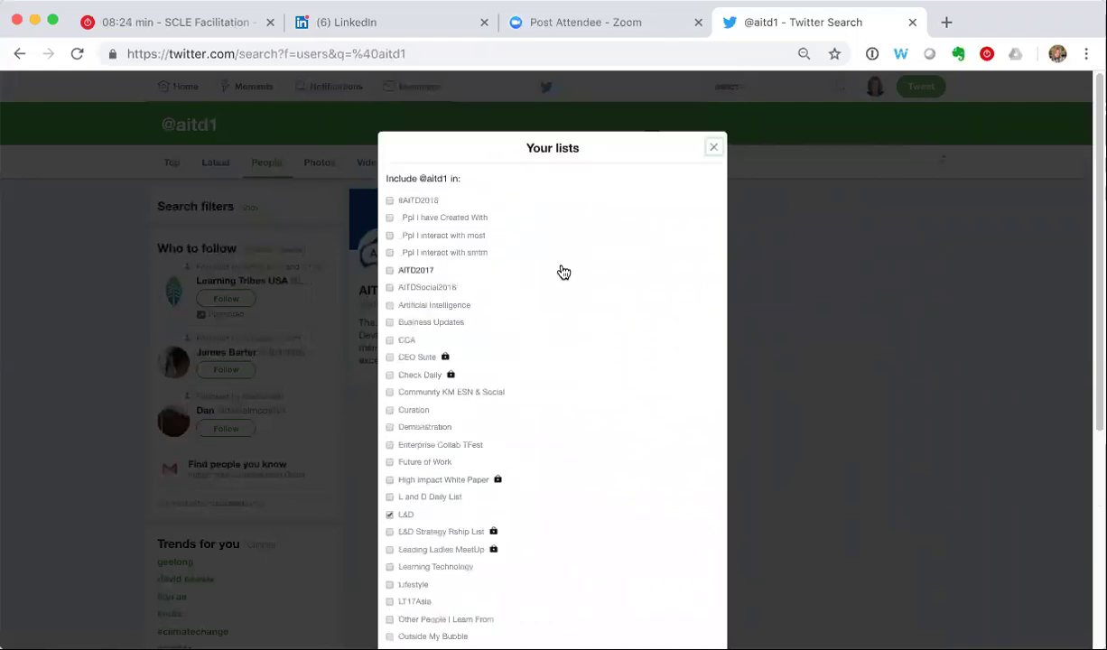
pyautogui.click(391, 430)
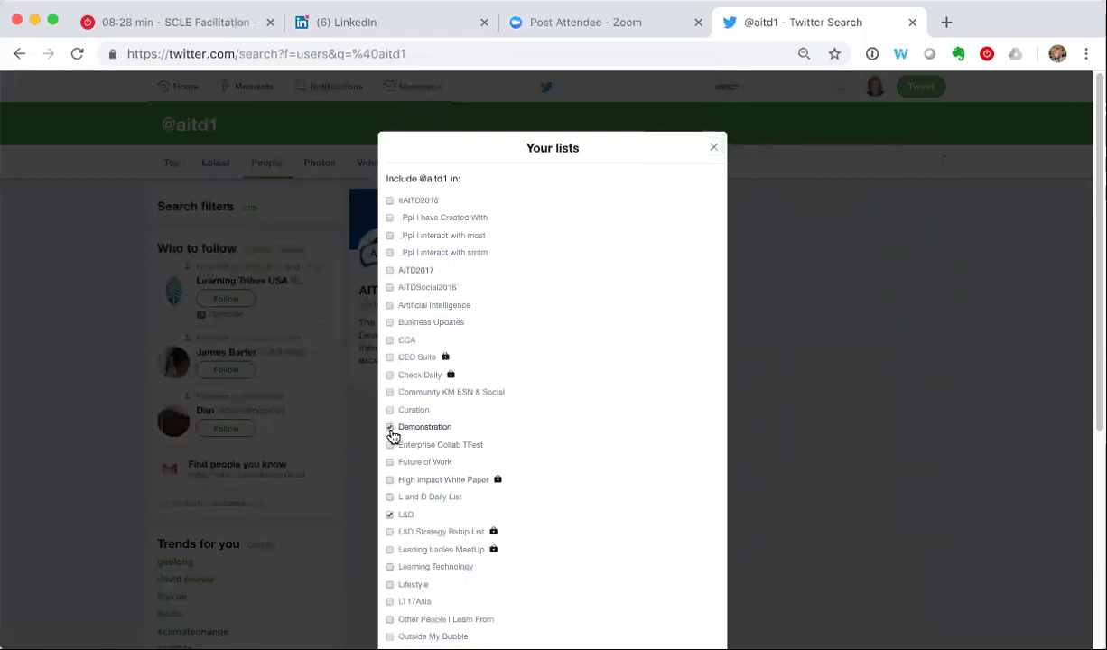
pyautogui.scroll(-5, 643, 399)
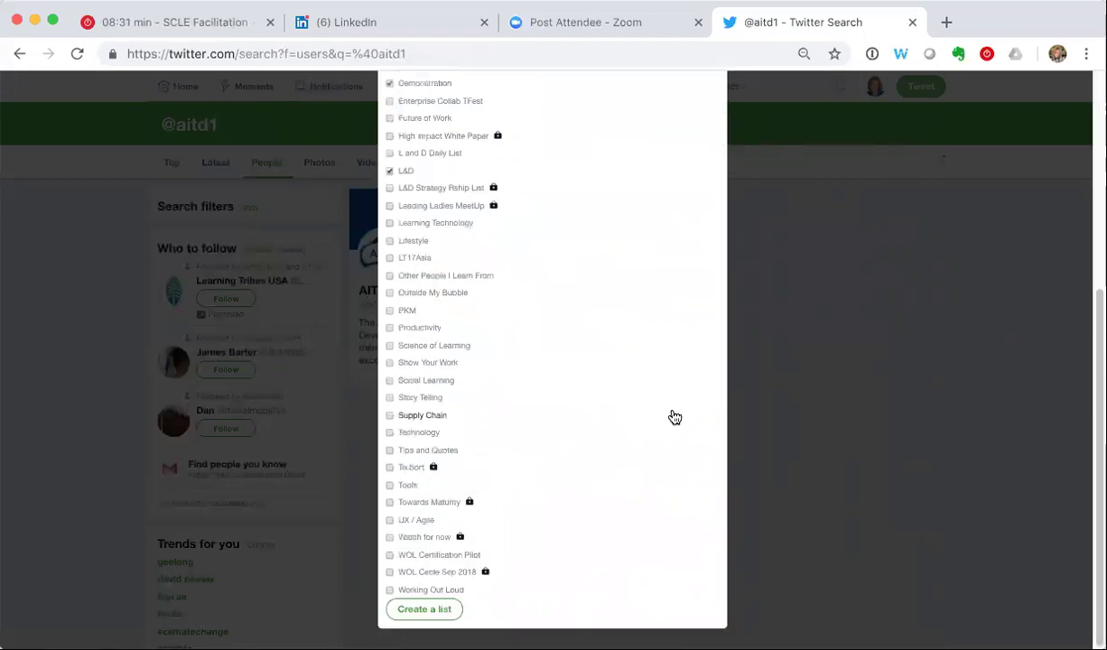
pyautogui.scroll(1, 662, 370)
pyautogui.scroll(4, 662, 370)
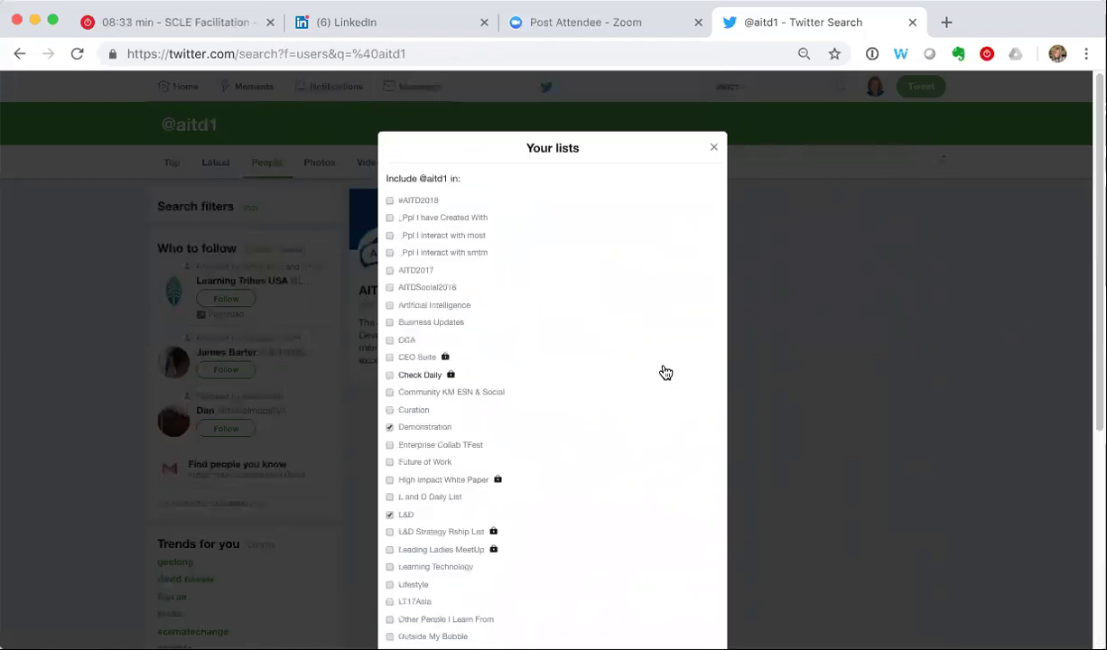
pyautogui.click(713, 149)
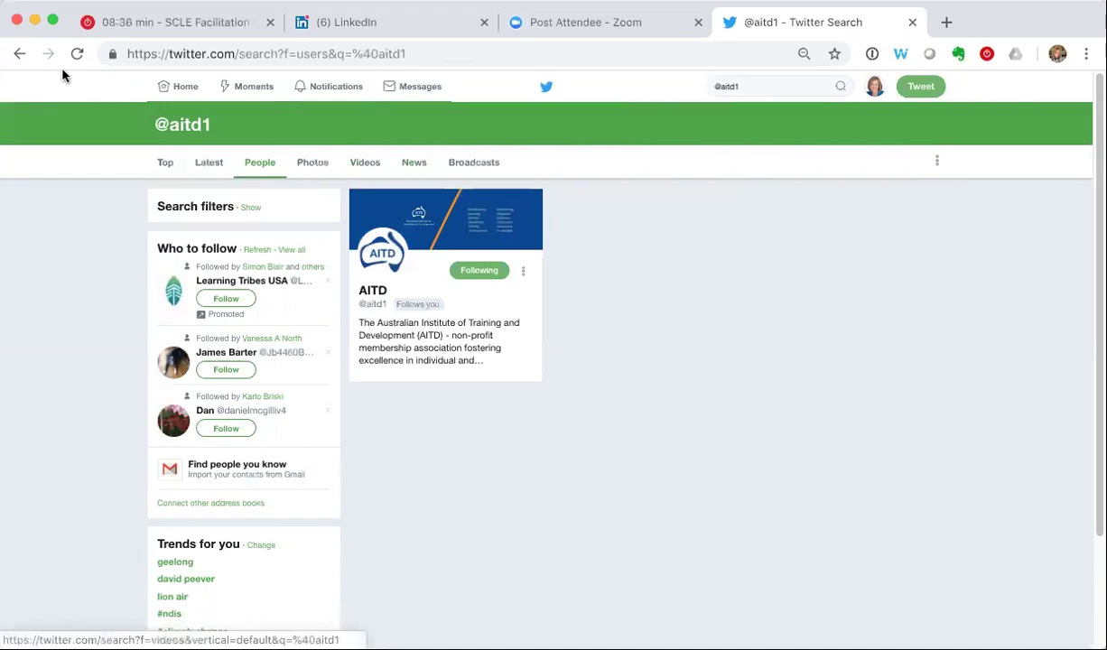
pyautogui.click(18, 54)
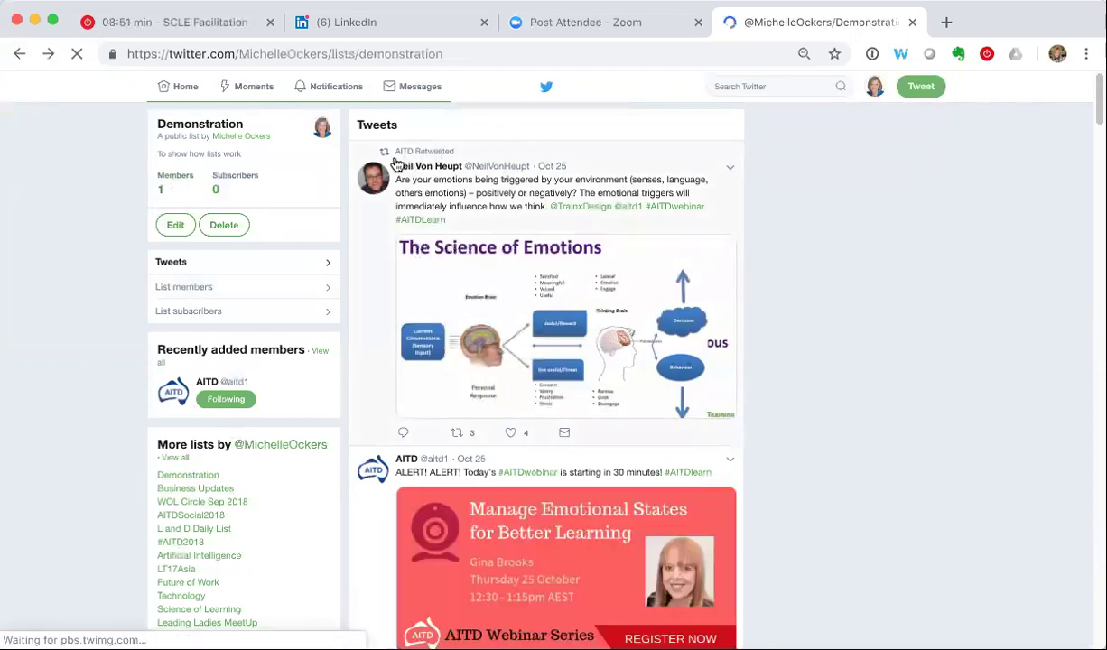
pyautogui.click(192, 289)
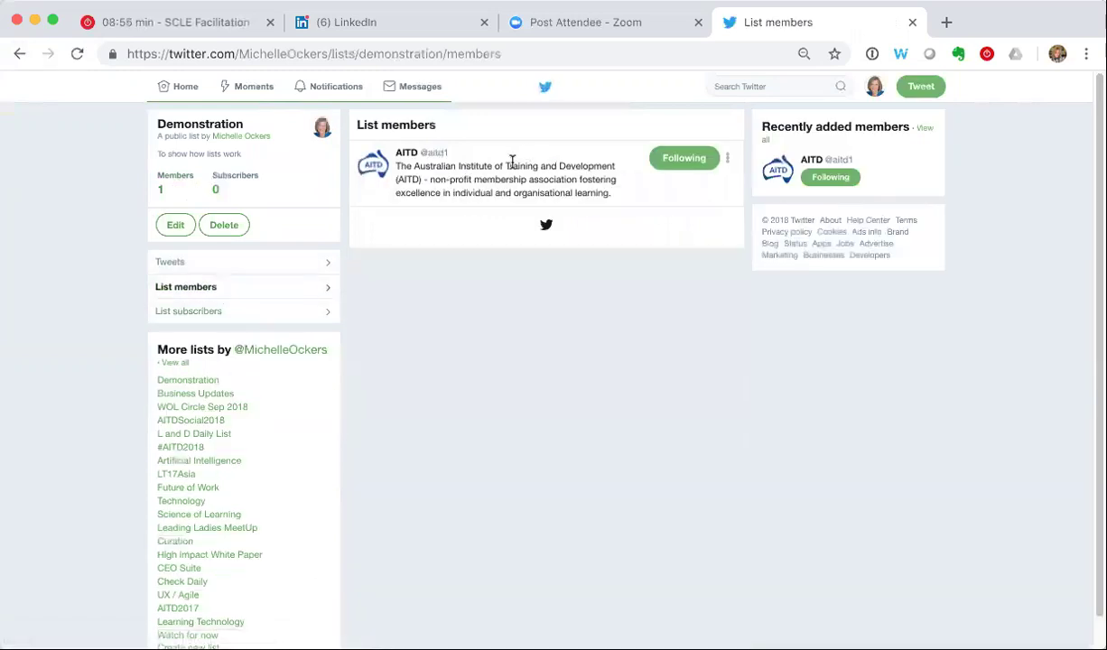
pyautogui.click(180, 264)
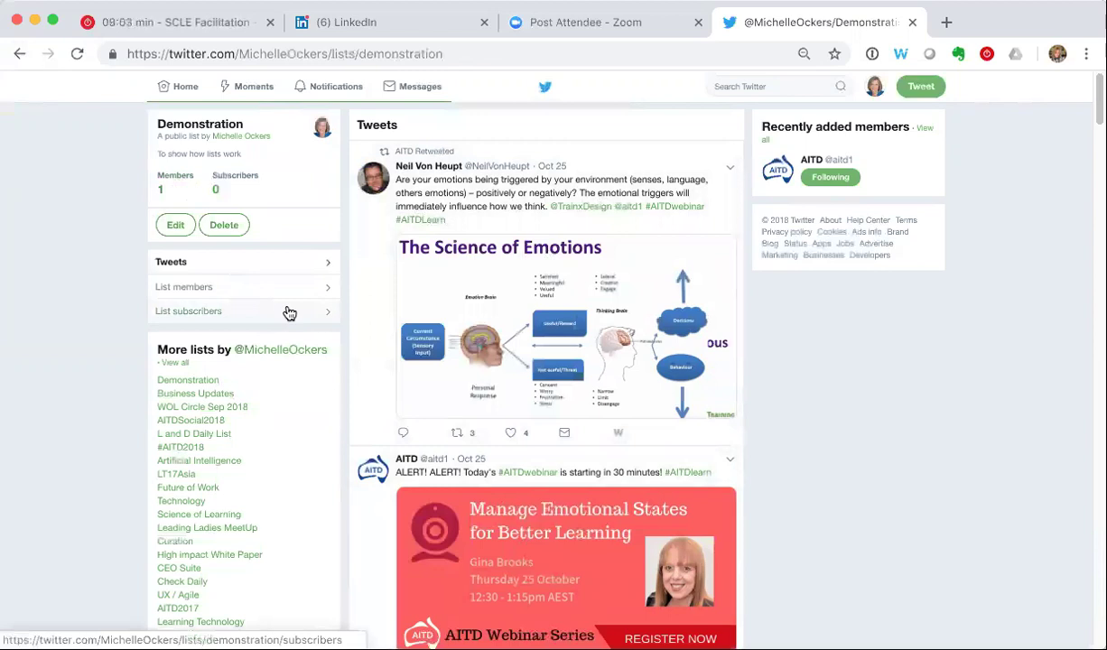
pyautogui.click(804, 80)
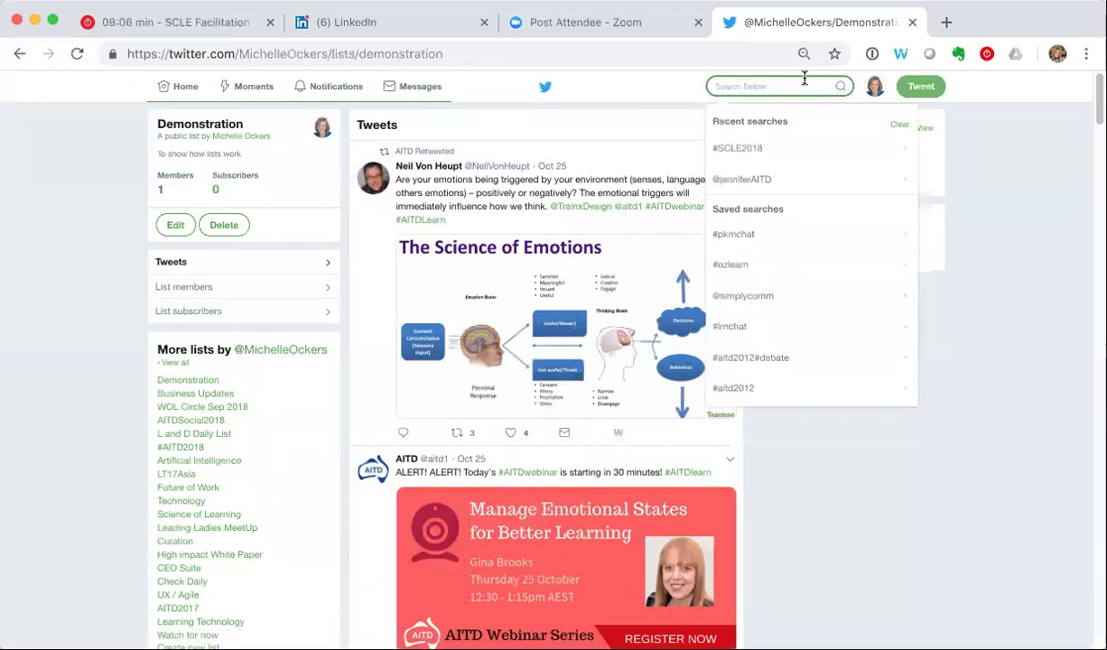
pyautogui.write('a')
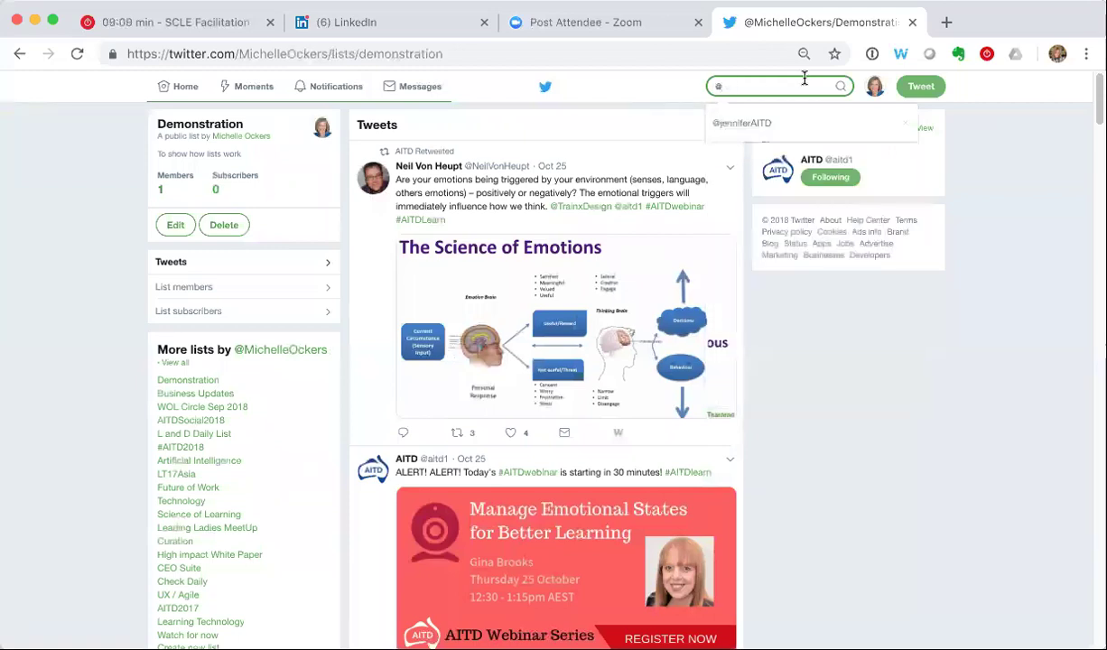
pyautogui.press('BackSpace')
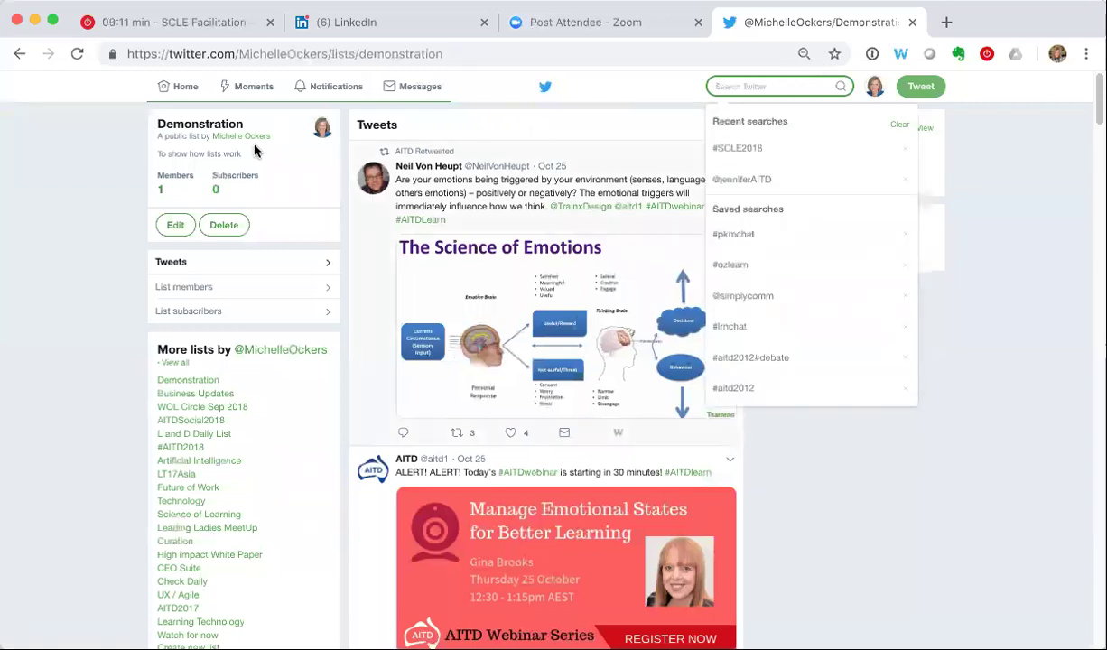
pyautogui.click(186, 100)
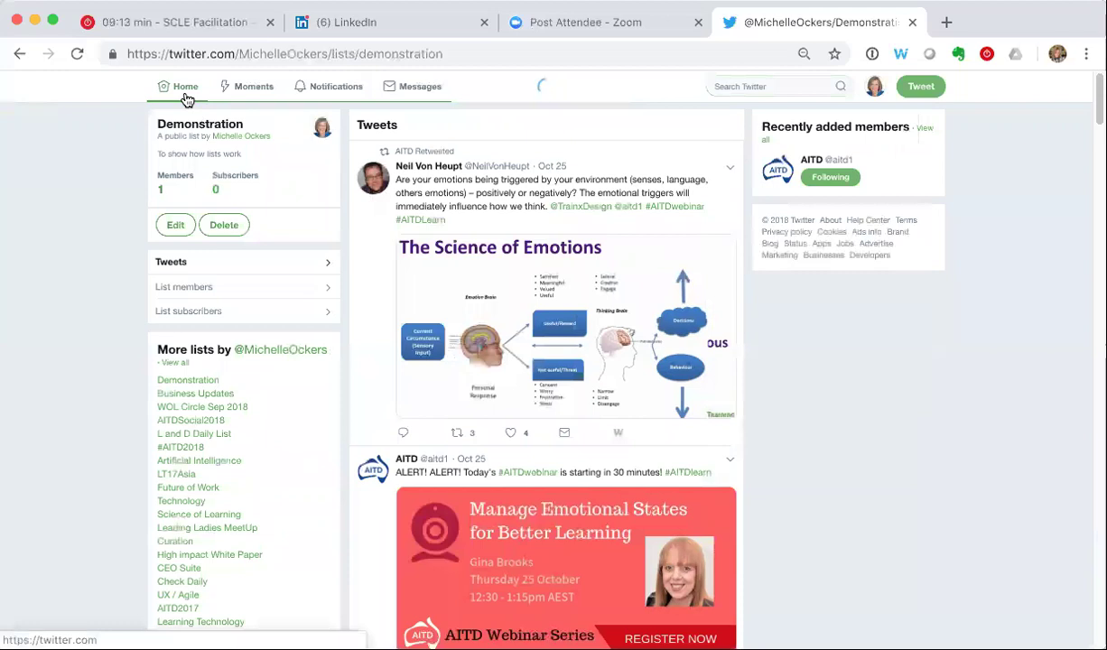
pyautogui.click(186, 94)
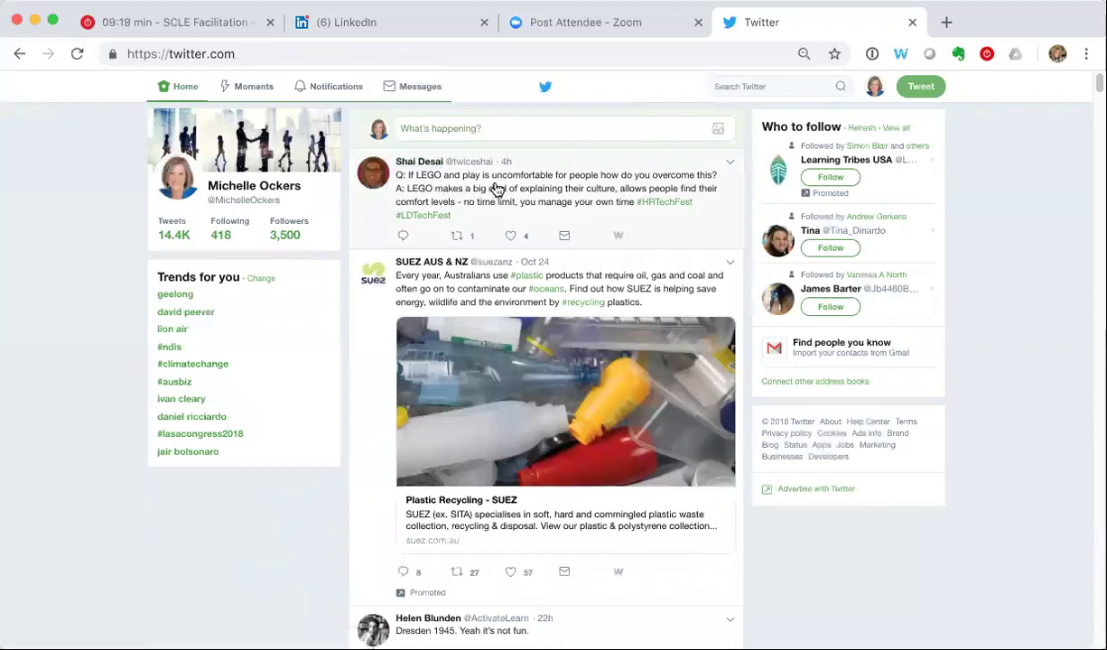
pyautogui.moveTo(373, 173)
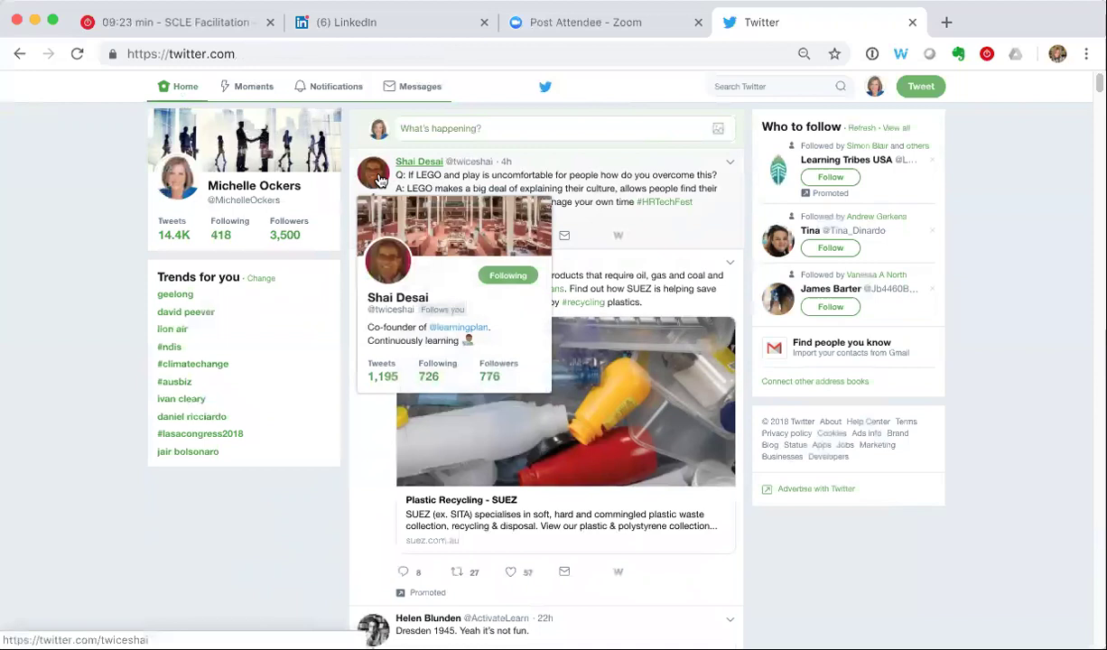
pyautogui.click(379, 180)
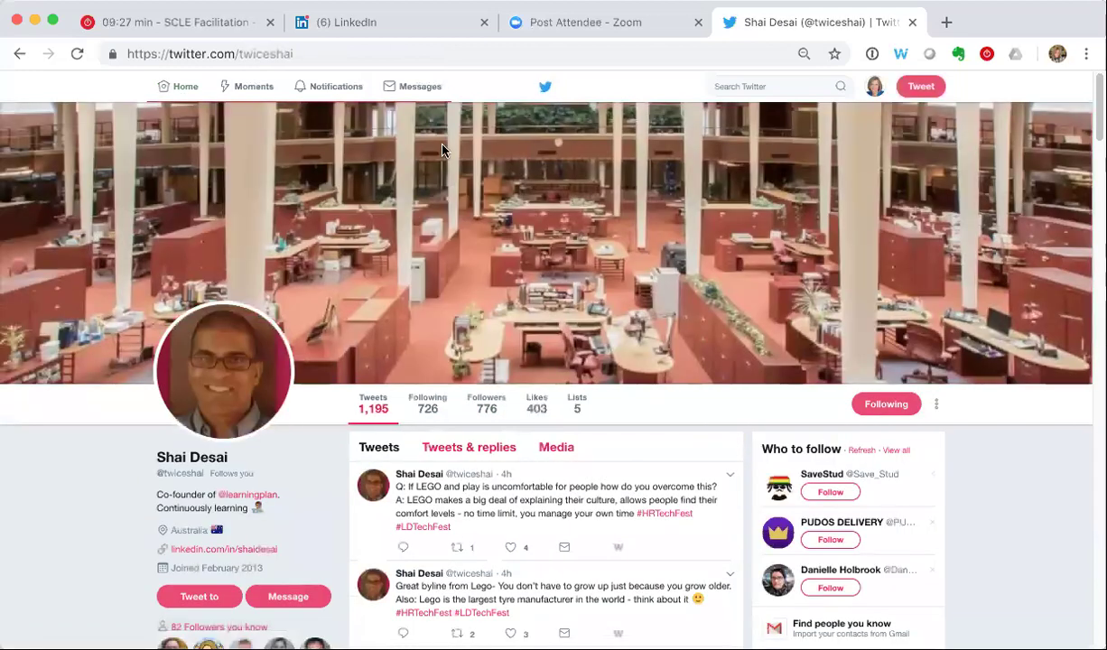
pyautogui.scroll(-2, 766, 294)
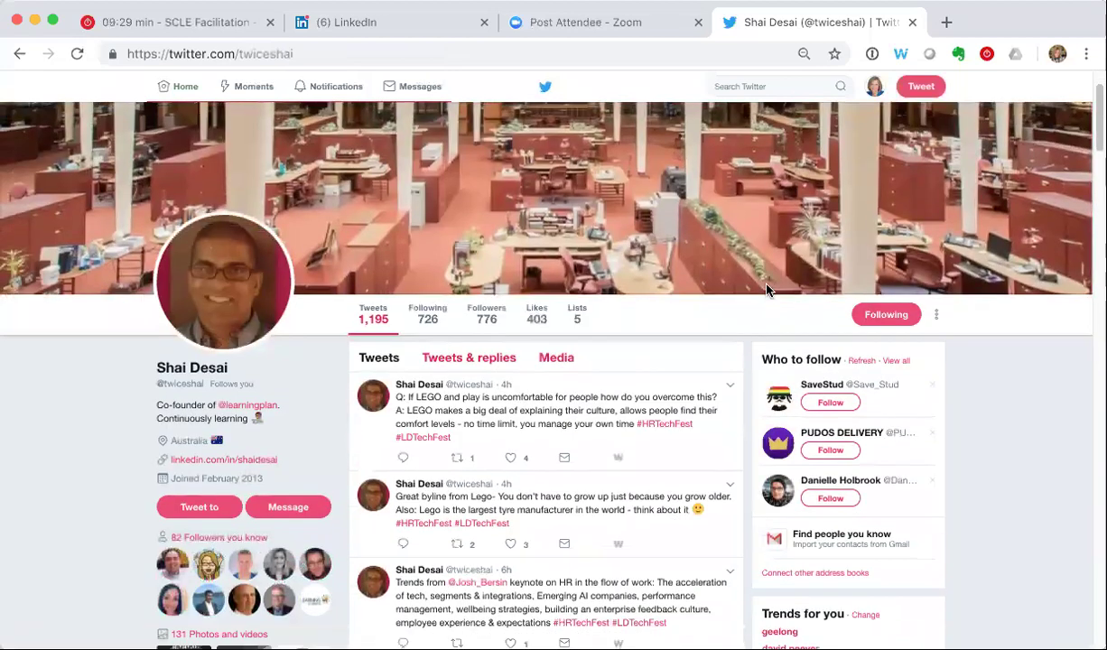
pyautogui.click(937, 321)
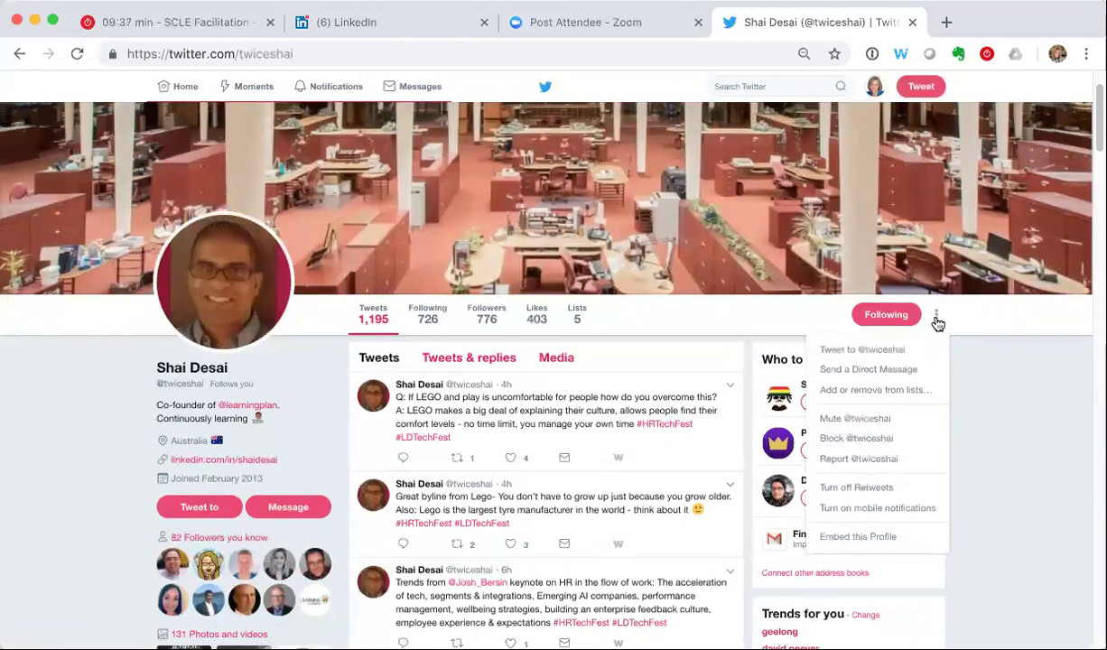
pyautogui.click(844, 392)
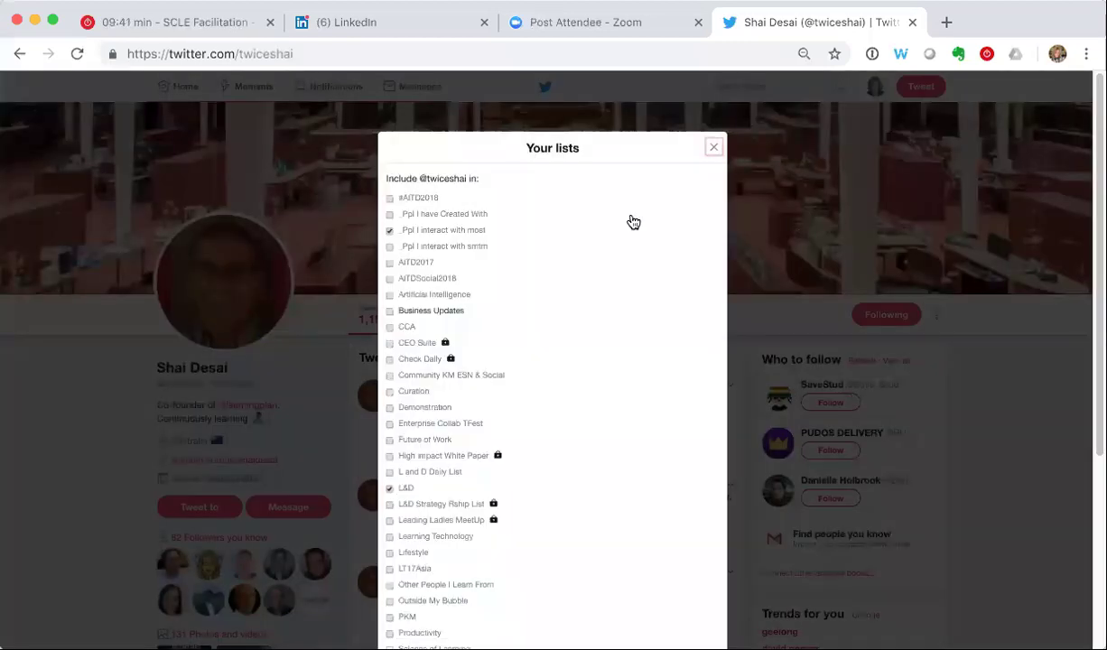
pyautogui.scroll(-2, 588, 338)
pyautogui.scroll(-3, 588, 339)
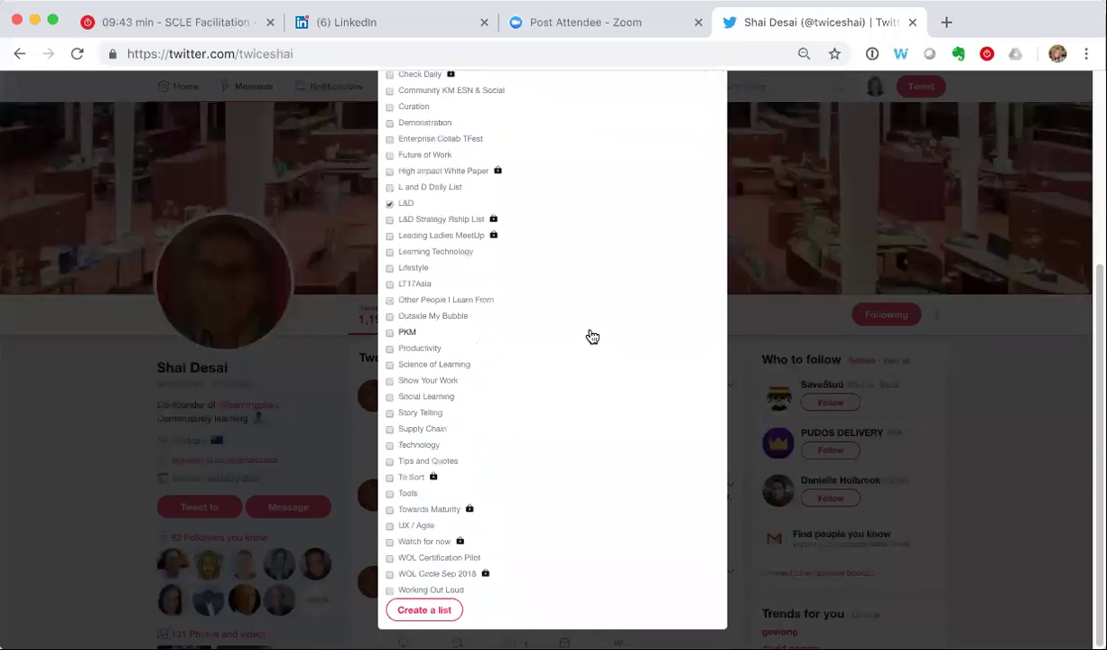
pyautogui.scroll(2, 551, 168)
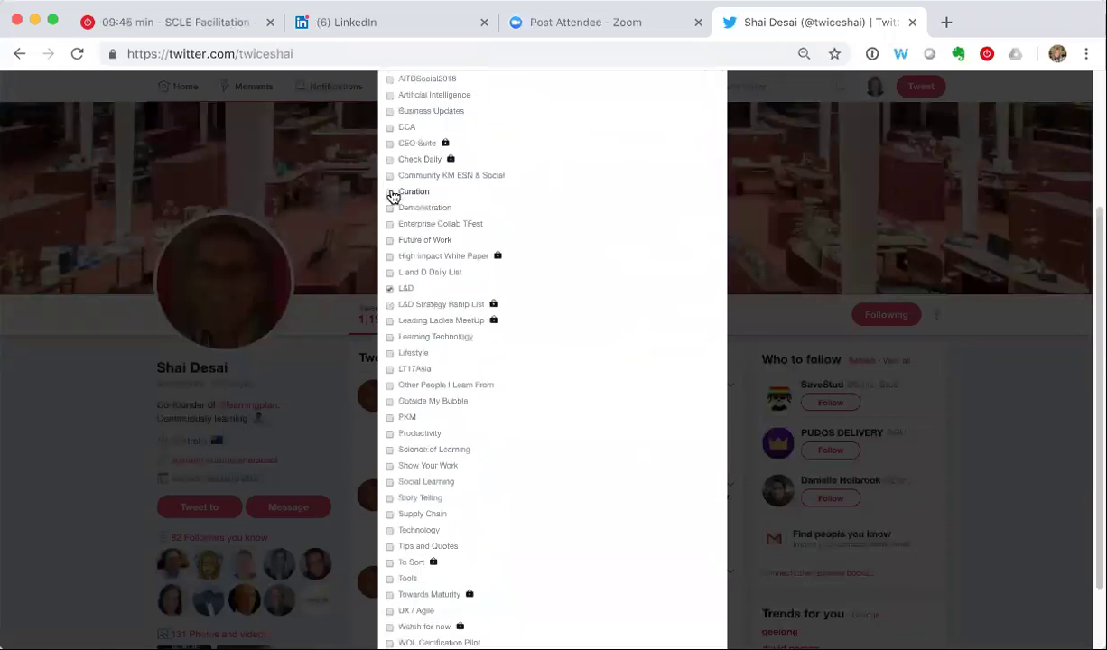
pyautogui.click(390, 211)
pyautogui.scroll(3, 618, 303)
pyautogui.click(712, 150)
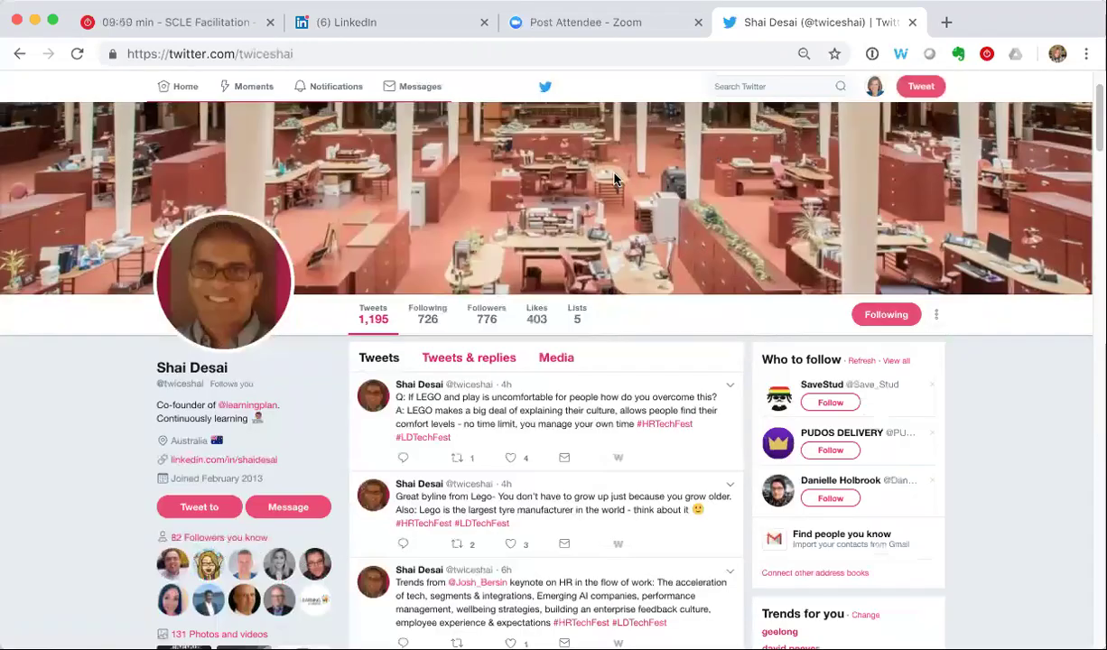
# Open the Demonstration list from your own Lists page.
pyautogui.click(874, 88)
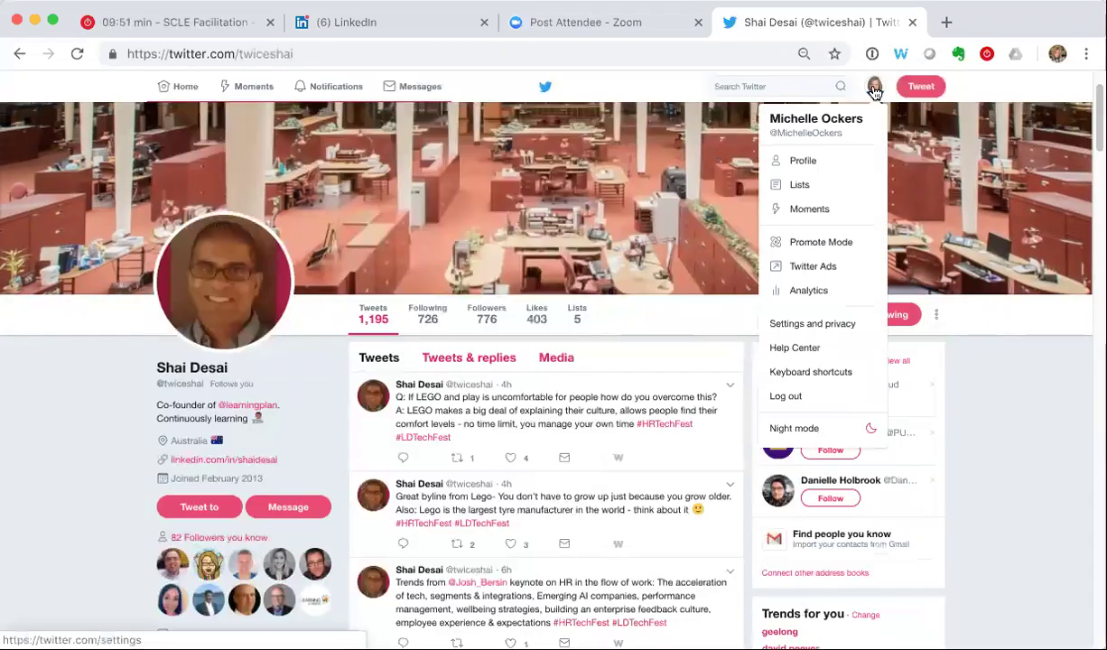
pyautogui.click(809, 197)
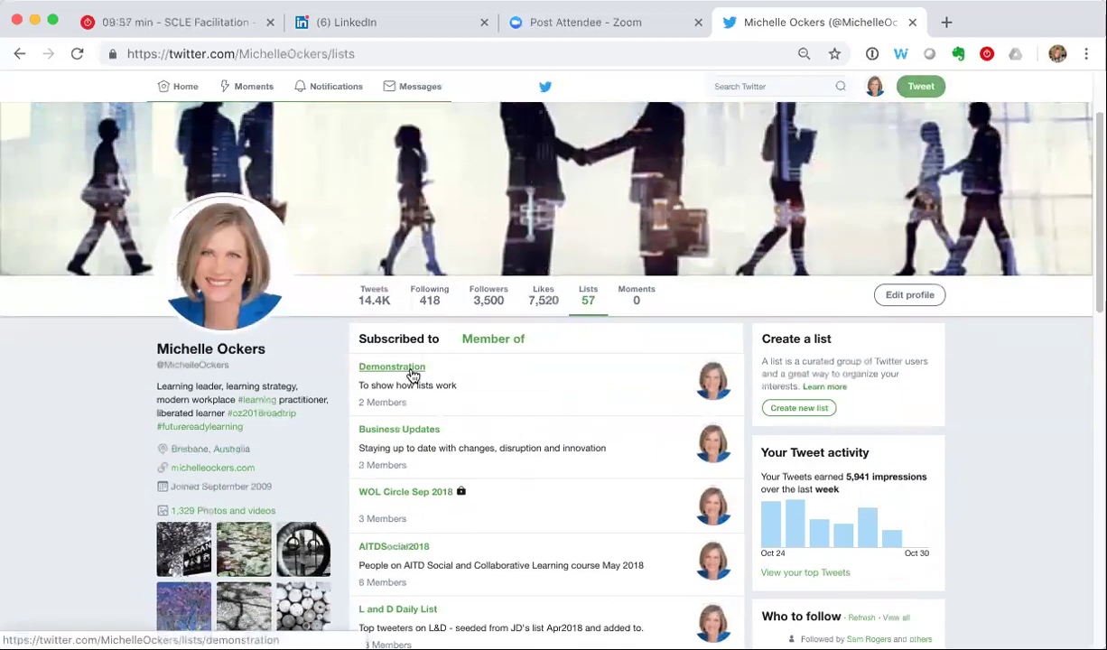
pyautogui.click(411, 373)
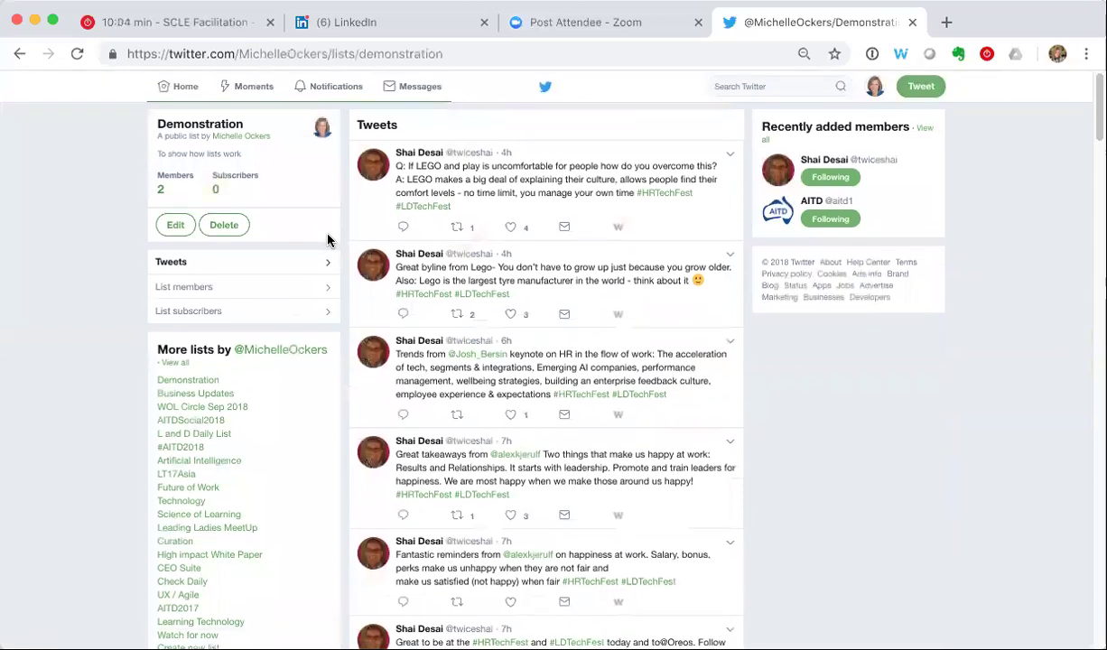
pyautogui.scroll(-2, 328, 240)
pyautogui.scroll(-2, 328, 240)
pyautogui.scroll(-6, 328, 239)
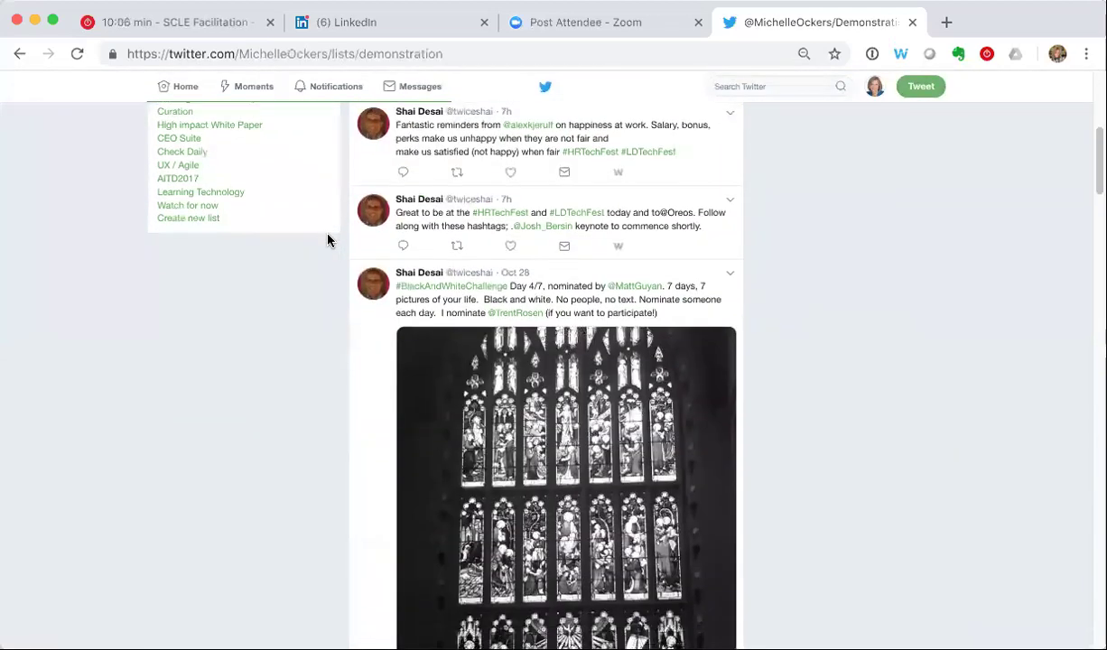
pyautogui.scroll(-3, 328, 239)
pyautogui.scroll(-3, 328, 239)
pyautogui.scroll(15, 328, 239)
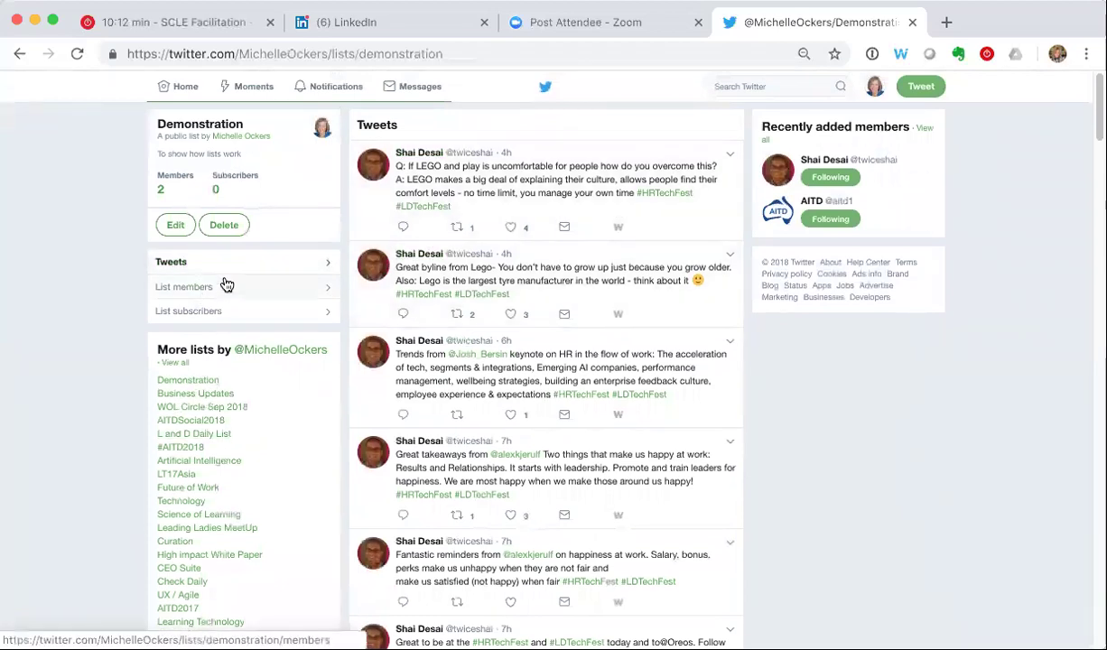
pyautogui.scroll(-4, 501, 299)
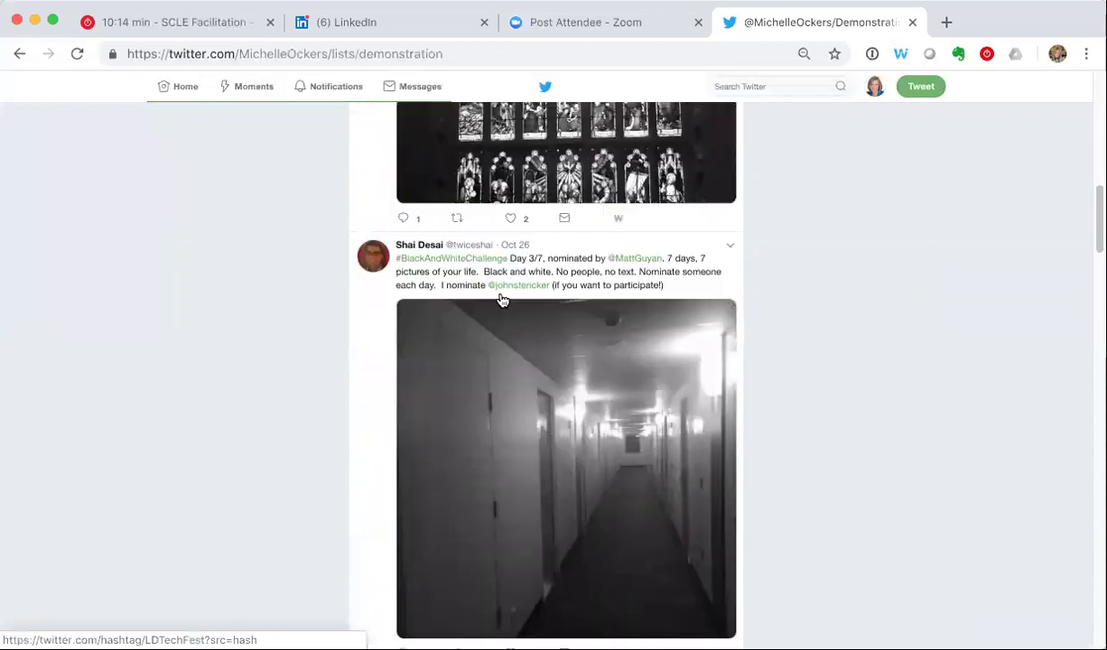
pyautogui.scroll(-4, 503, 301)
pyautogui.scroll(-5, 502, 300)
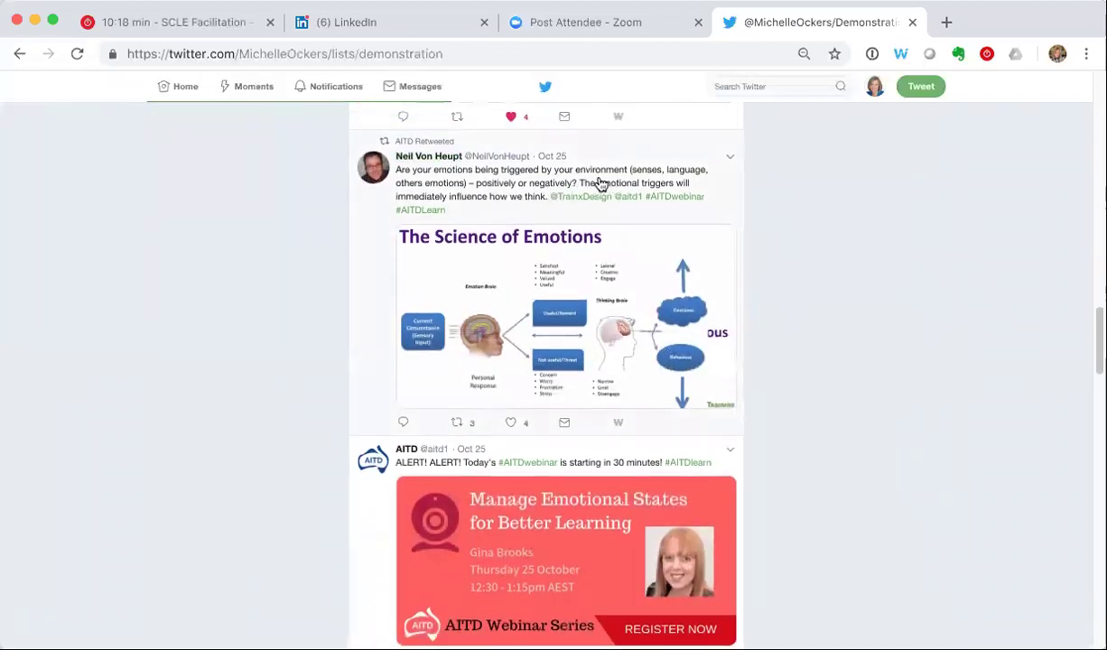
pyautogui.scroll(4, 601, 184)
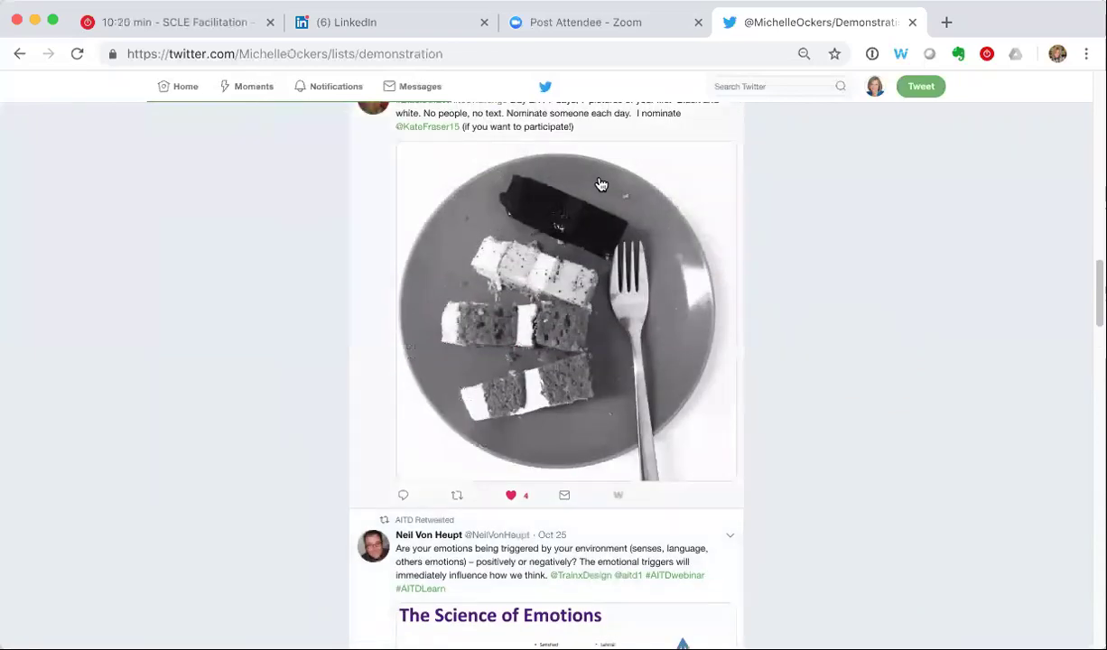
pyautogui.scroll(3, 601, 185)
pyautogui.scroll(1, 601, 184)
pyautogui.scroll(3, 601, 185)
pyautogui.scroll(4, 601, 185)
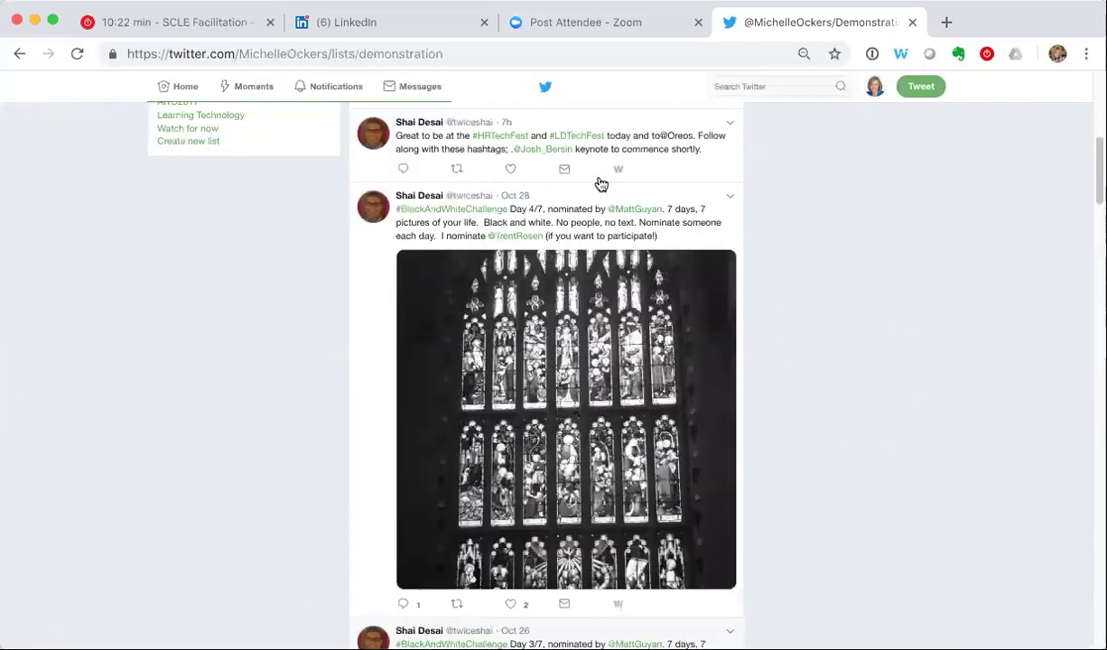
pyautogui.scroll(3, 601, 184)
pyautogui.scroll(3, 601, 184)
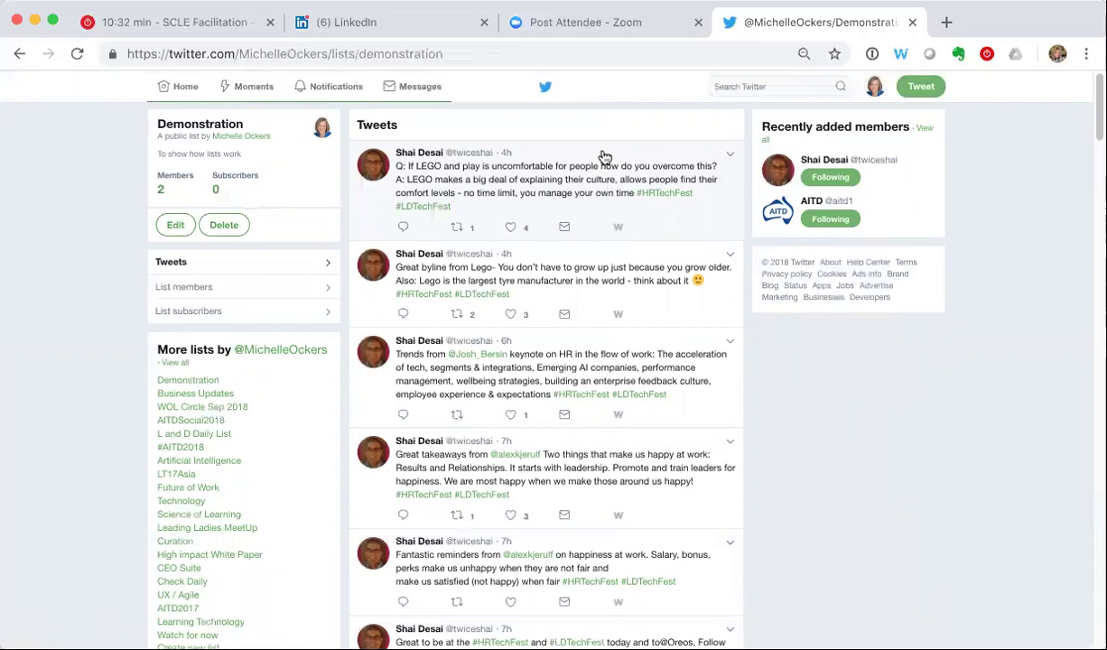
pyautogui.click(749, 89)
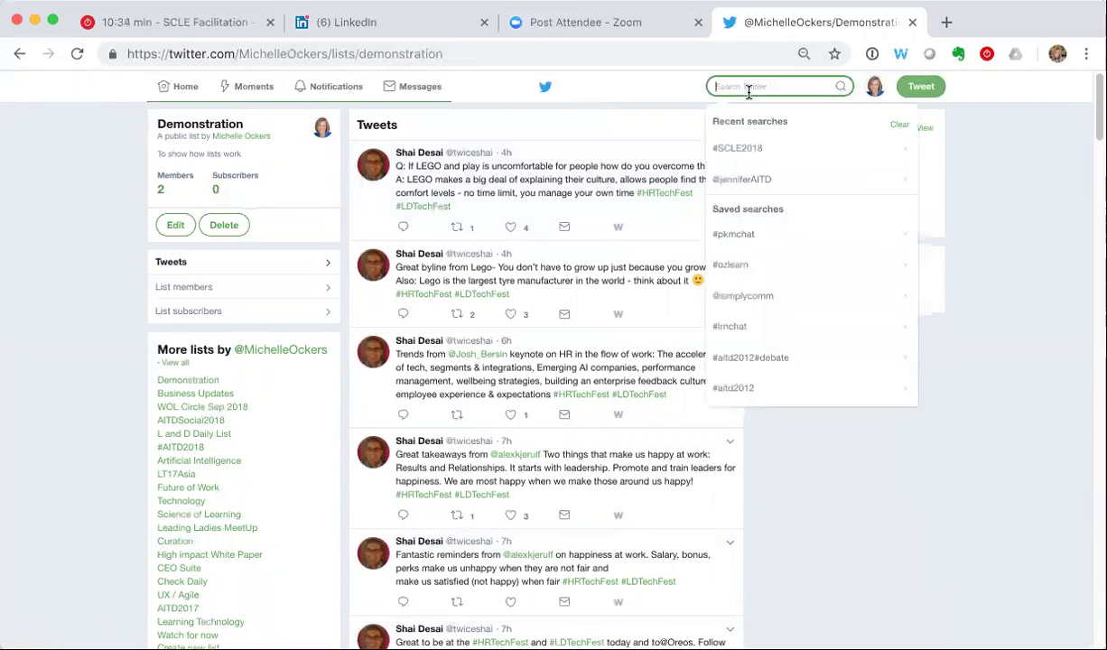
pyautogui.write('@j')
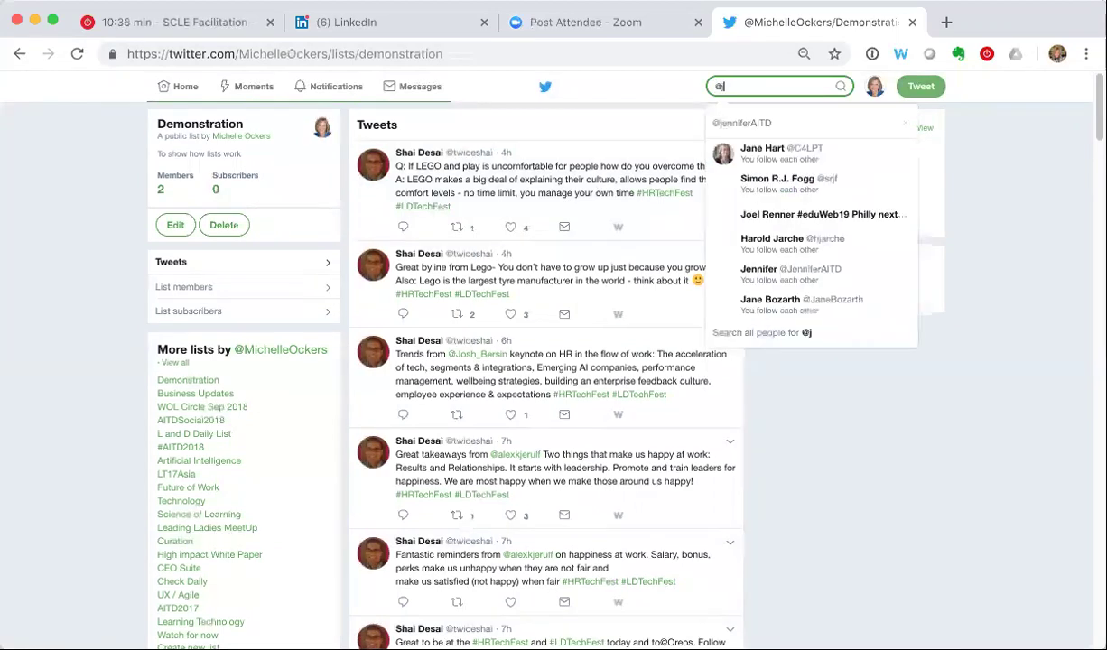
pyautogui.write('an')
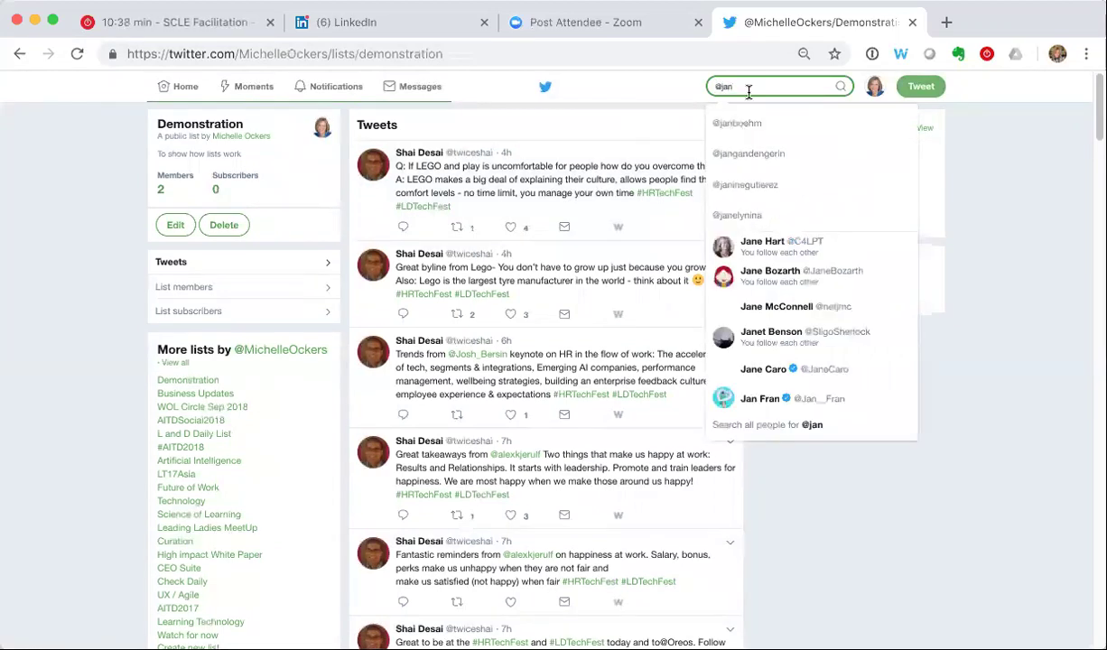
pyautogui.click(754, 273)
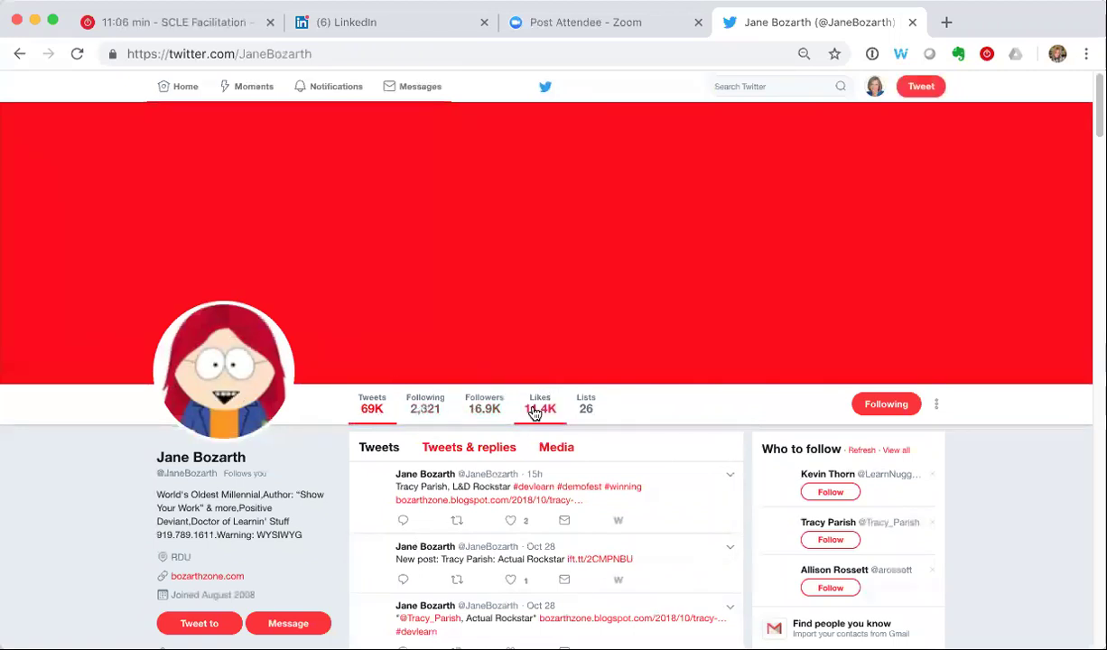
pyautogui.click(588, 413)
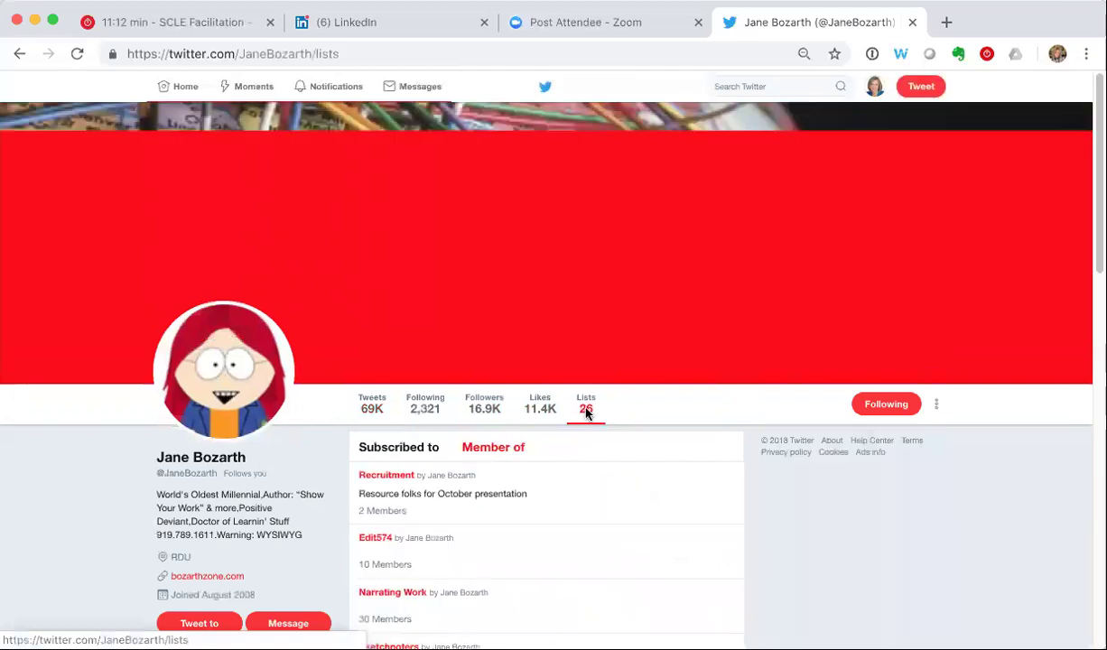
pyautogui.scroll(-5, 586, 413)
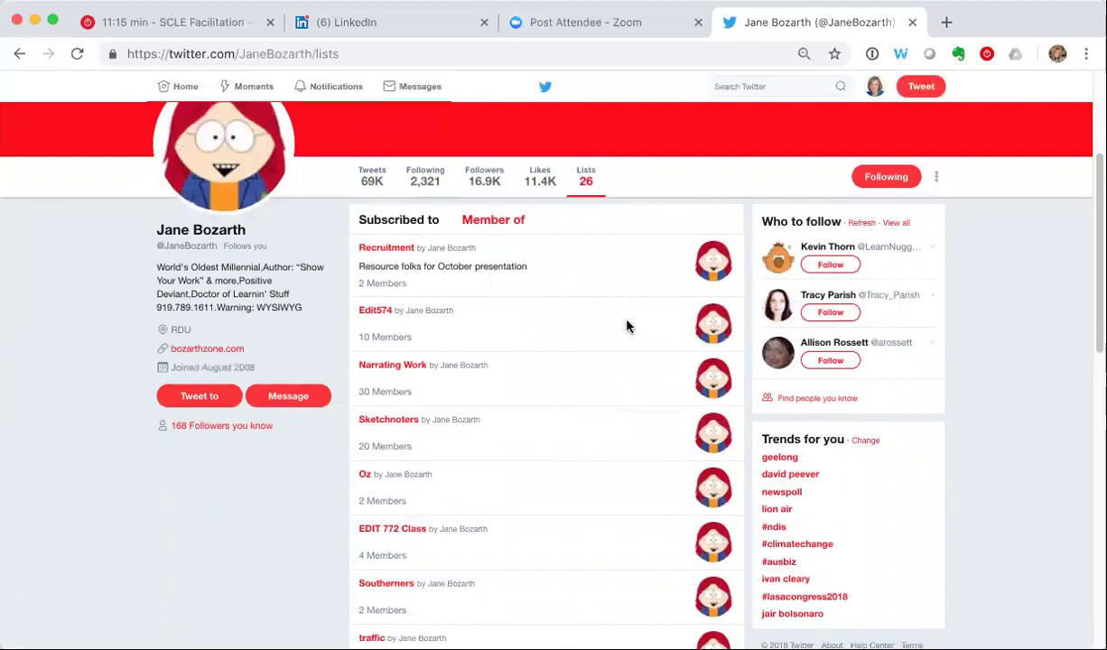
# Subscribe to the Narrating Work list, then return to your own Lists page showing 58 lists.
pyautogui.click(399, 365)
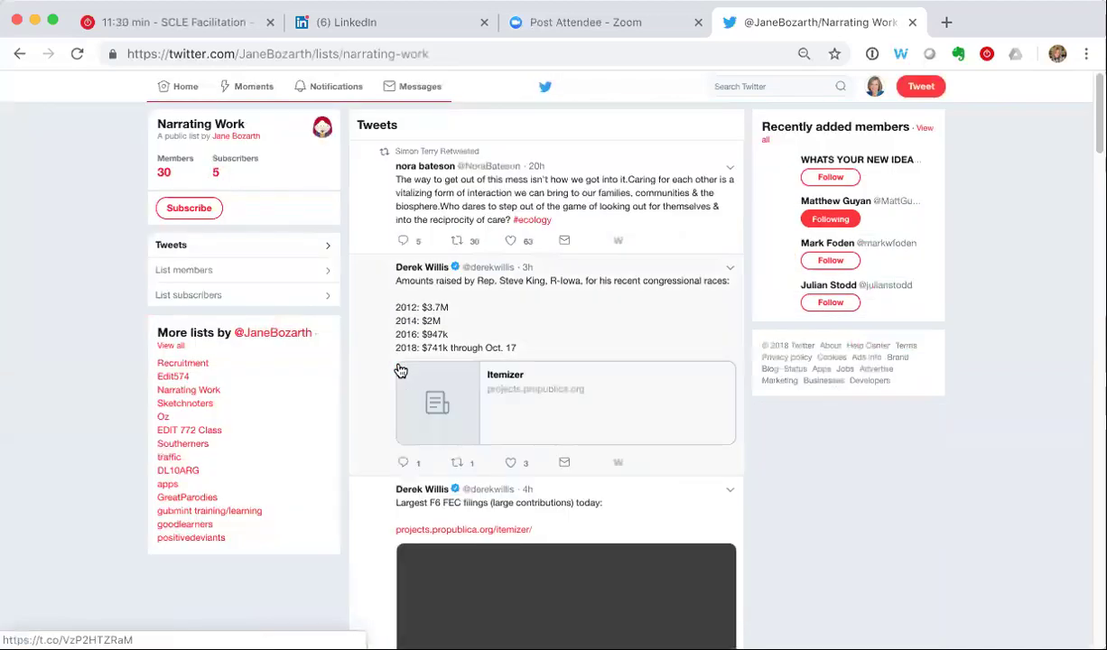
pyautogui.click(190, 210)
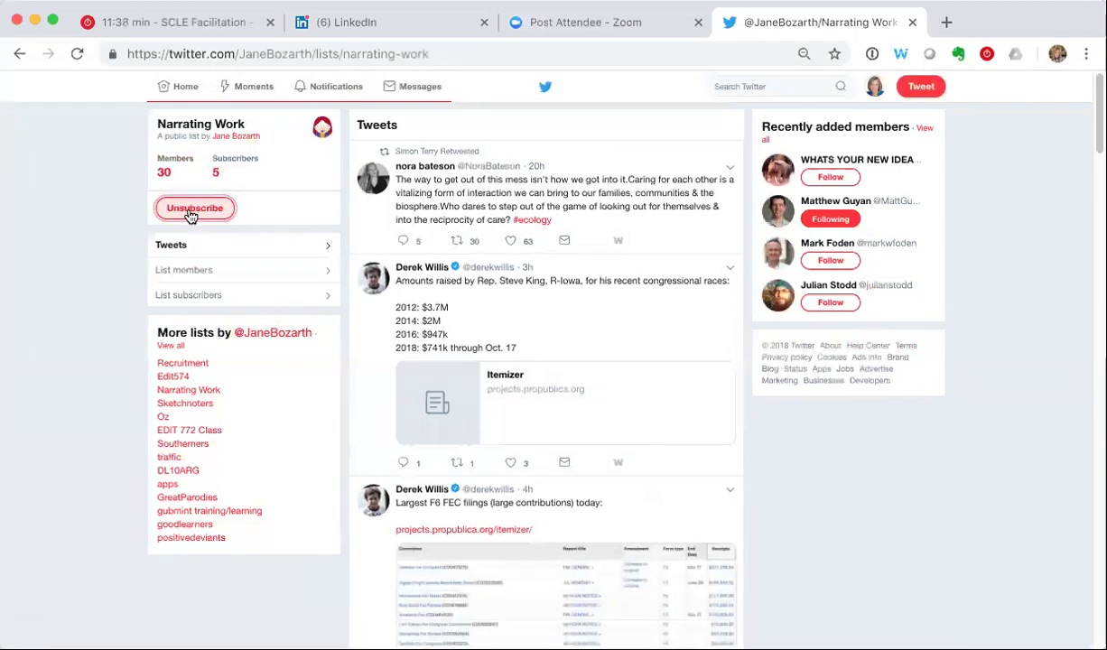
pyautogui.click(874, 86)
pyautogui.click(830, 186)
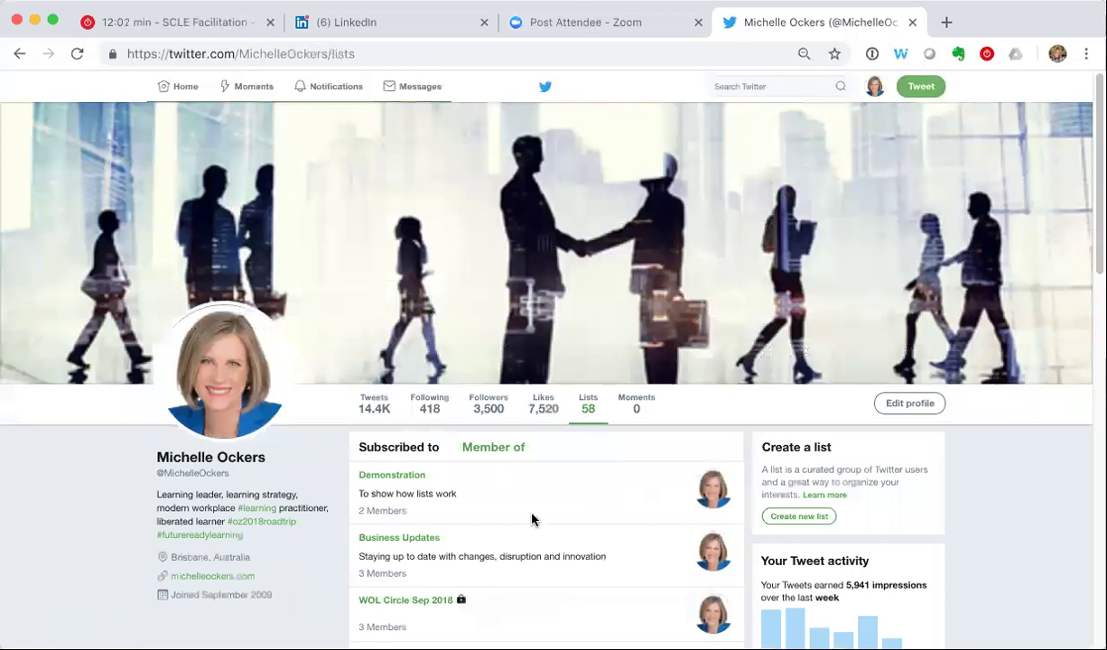
pyautogui.scroll(-5, 529, 505)
pyautogui.scroll(-2, 529, 505)
pyautogui.scroll(-2, 528, 505)
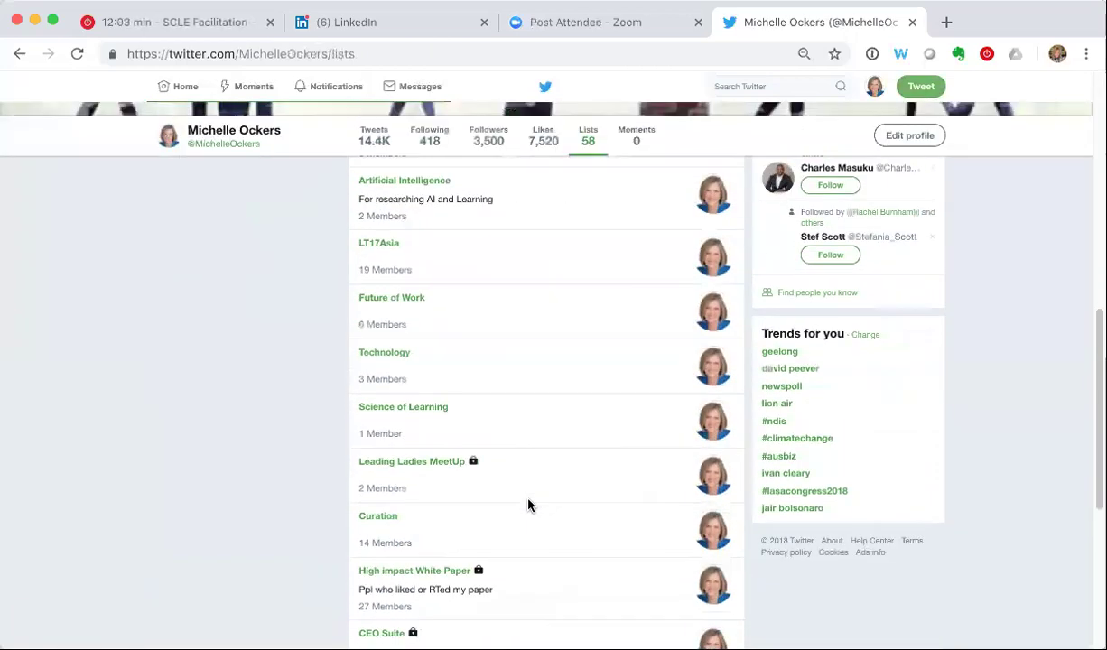
pyautogui.scroll(-2, 528, 505)
pyautogui.scroll(-2, 529, 505)
pyautogui.scroll(10, 529, 505)
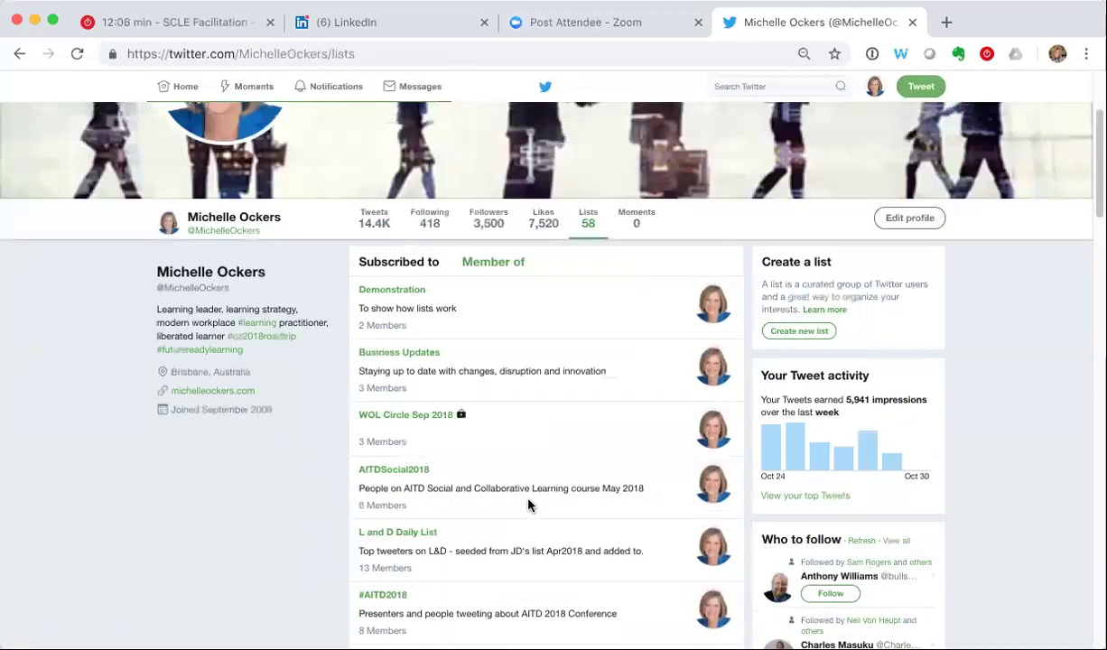
pyautogui.scroll(3, 529, 505)
pyautogui.scroll(-3, 537, 420)
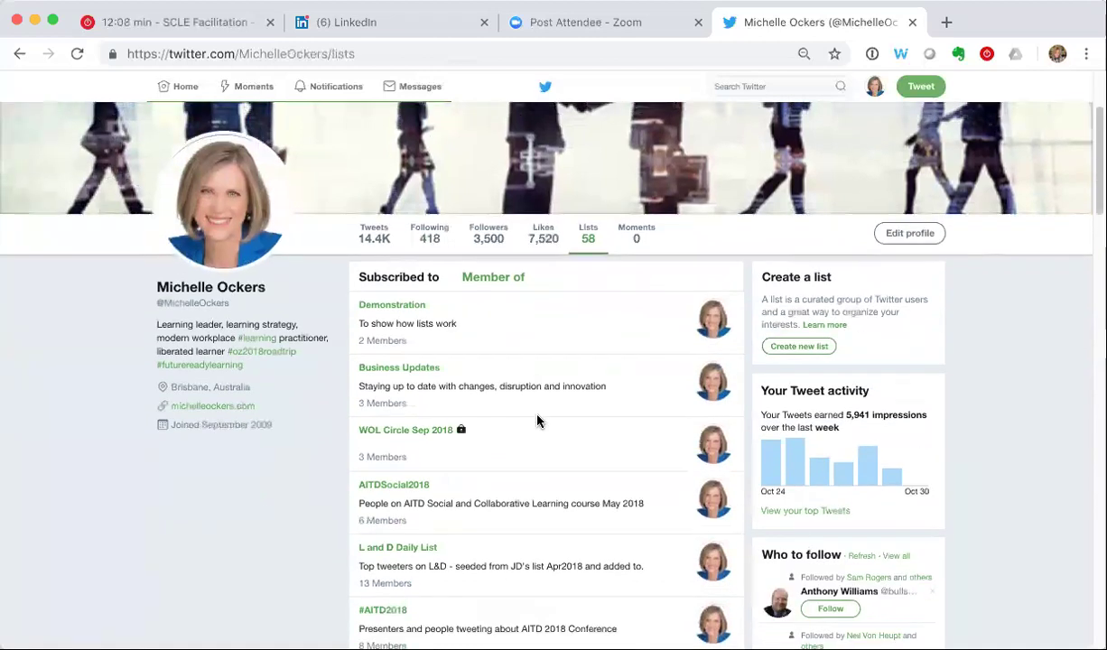
pyautogui.scroll(-2, 537, 420)
pyautogui.scroll(-1, 538, 420)
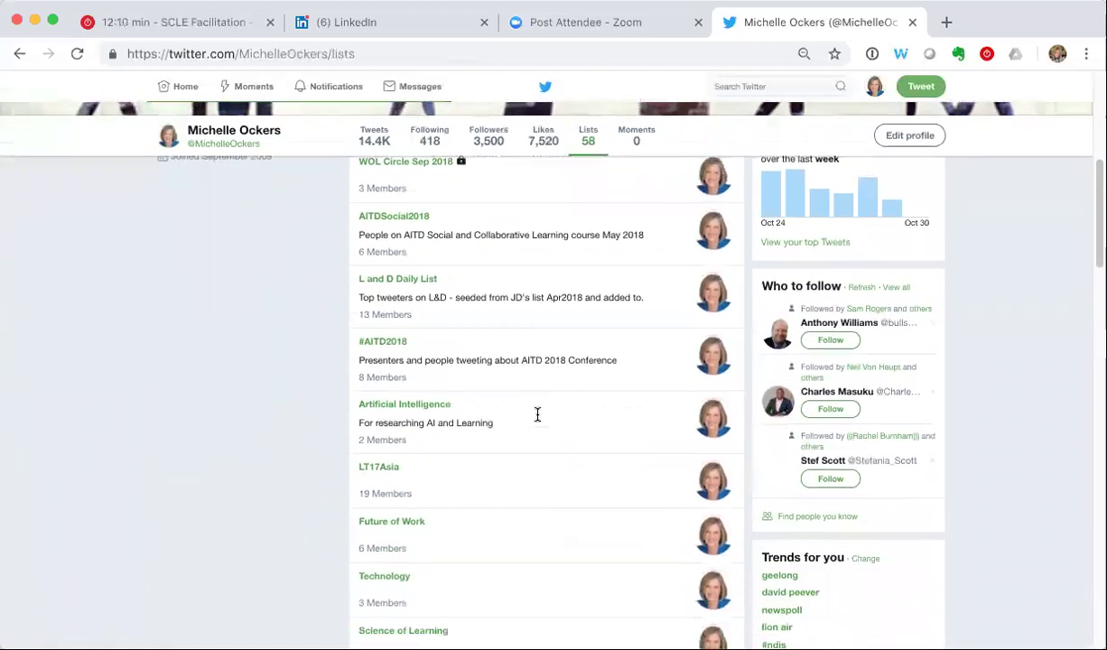
pyautogui.scroll(-2, 538, 420)
pyautogui.scroll(-2, 538, 420)
pyautogui.scroll(-1, 537, 420)
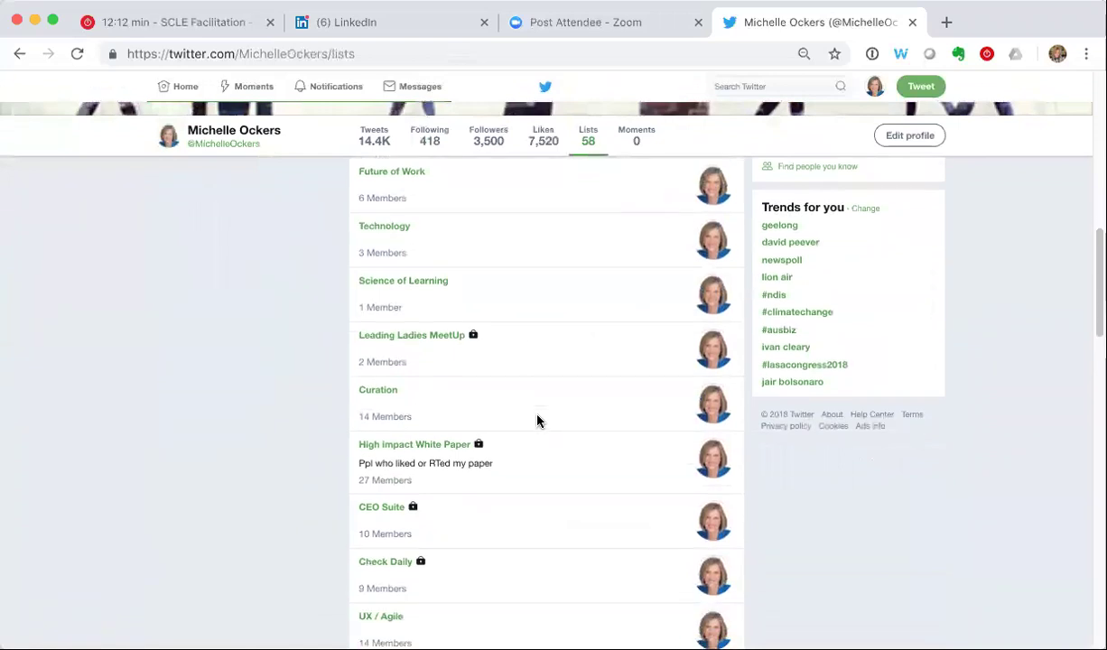
pyautogui.scroll(-1, 538, 420)
pyautogui.scroll(-1, 538, 420)
pyautogui.scroll(-1, 538, 420)
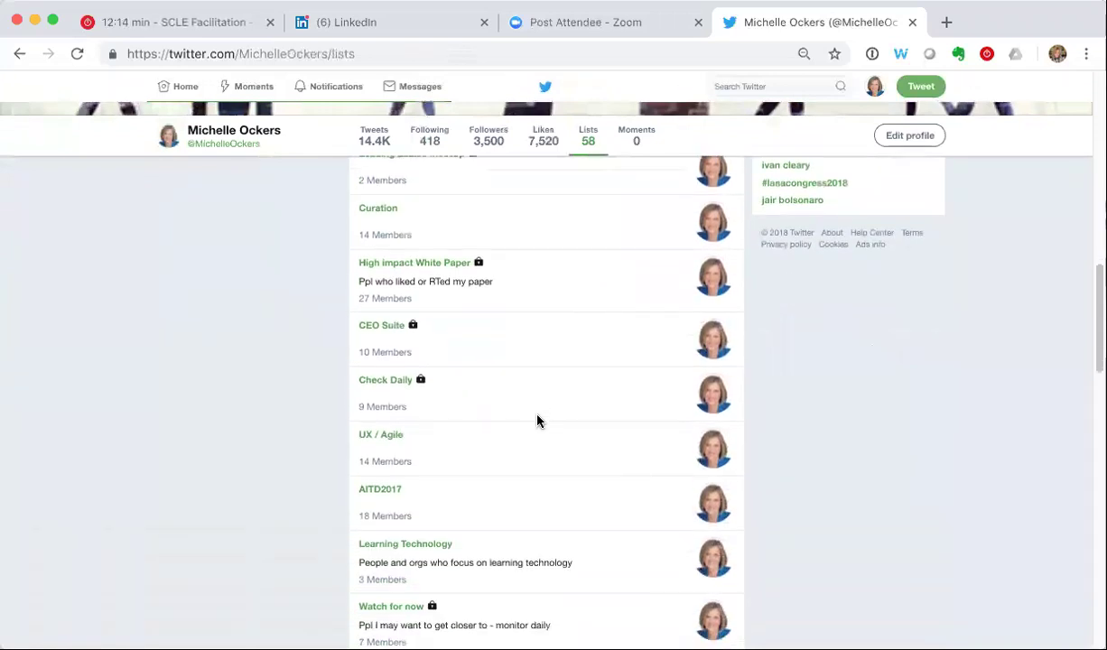
pyautogui.scroll(10, 537, 420)
pyautogui.scroll(5, 538, 420)
pyautogui.click(77, 55)
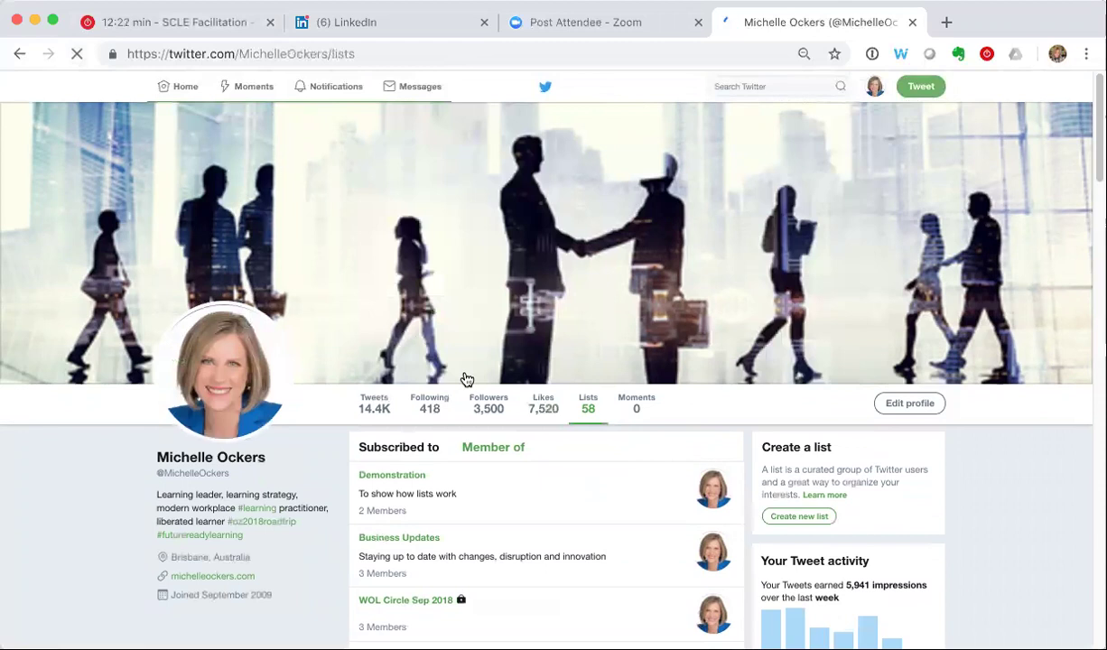
pyautogui.scroll(-1, 560, 484)
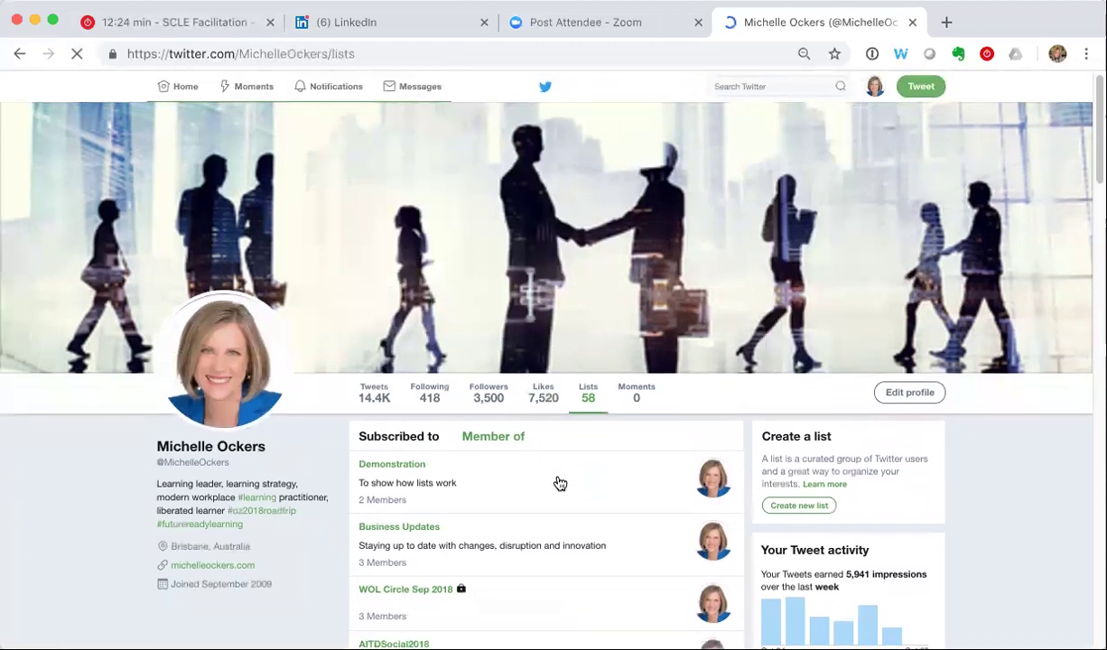